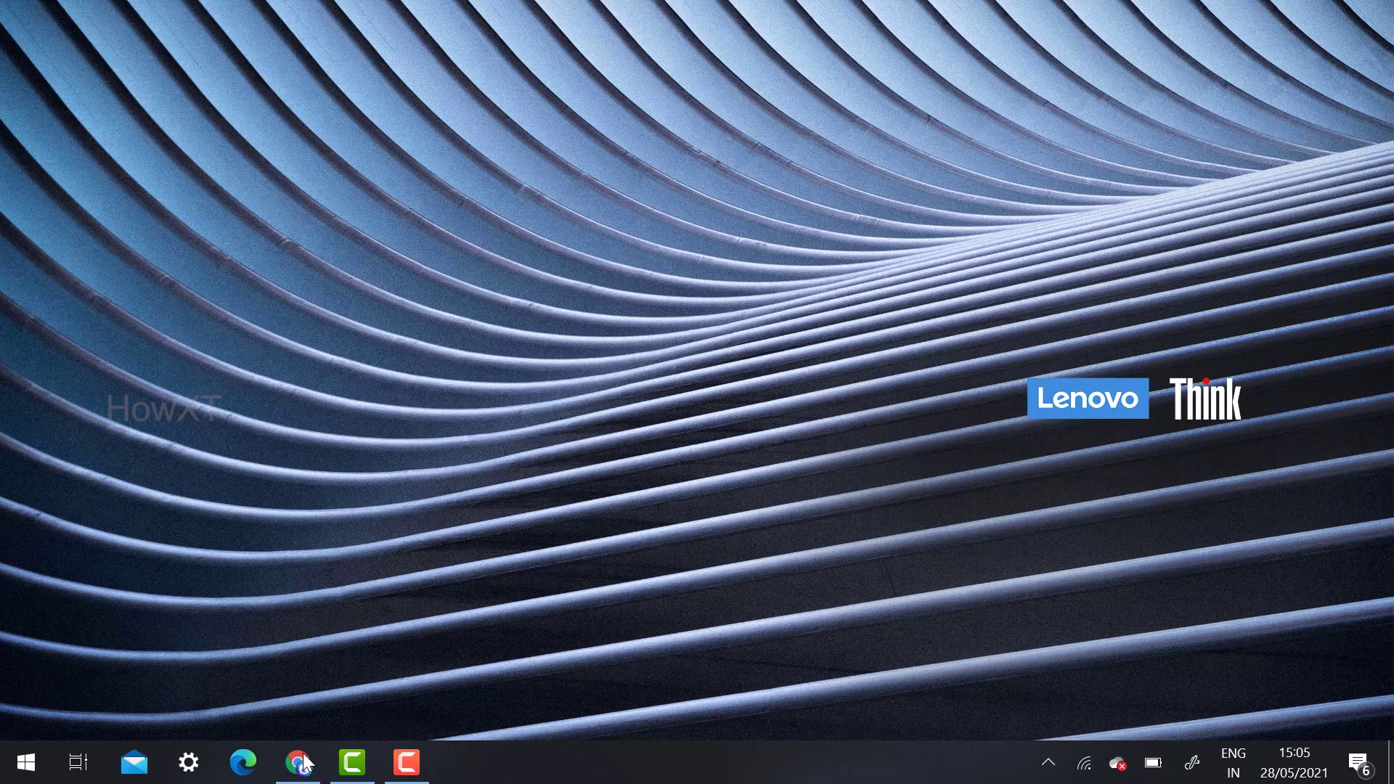
Launch Chrome, go to Slides through the Google apps grid, and open the 'Your big idea' presentation.
{"action": "left_click", "coordinate": [297, 761]}
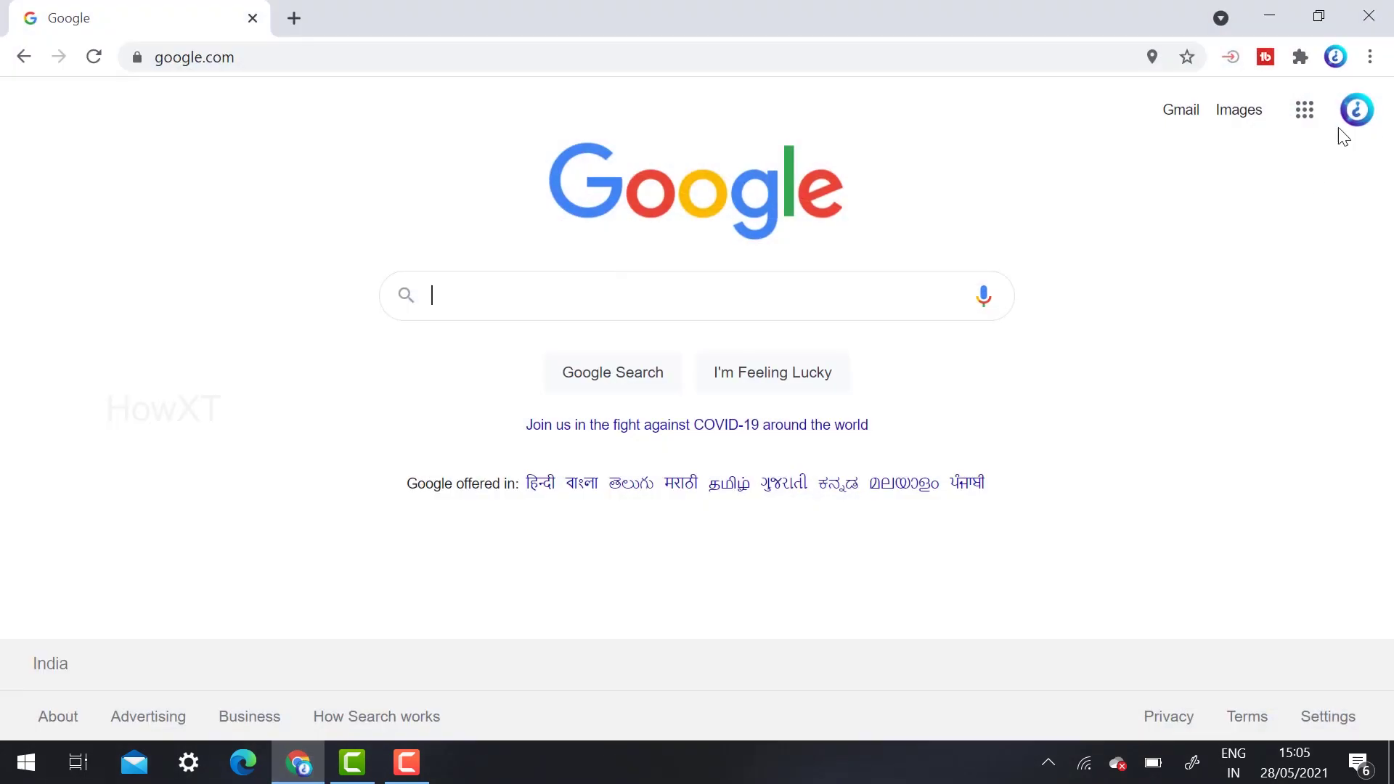
{"action": "left_click", "coordinate": [1305, 109]}
{"action": "scroll", "coordinate": [1243, 341], "scroll_direction": "down", "scroll_amount": 1}
{"action": "scroll", "coordinate": [1239, 365], "scroll_direction": "down", "scroll_amount": 3}
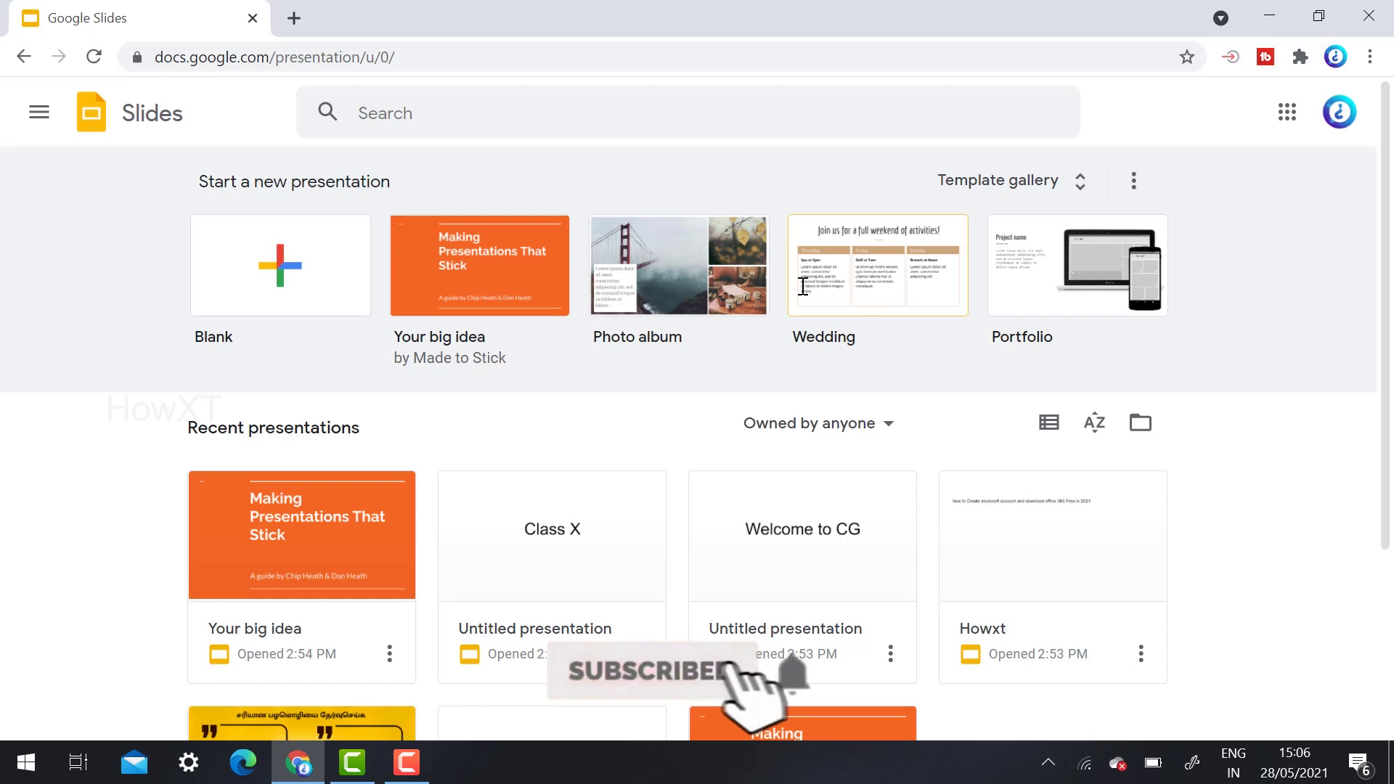
{"action": "left_click", "coordinate": [314, 519]}
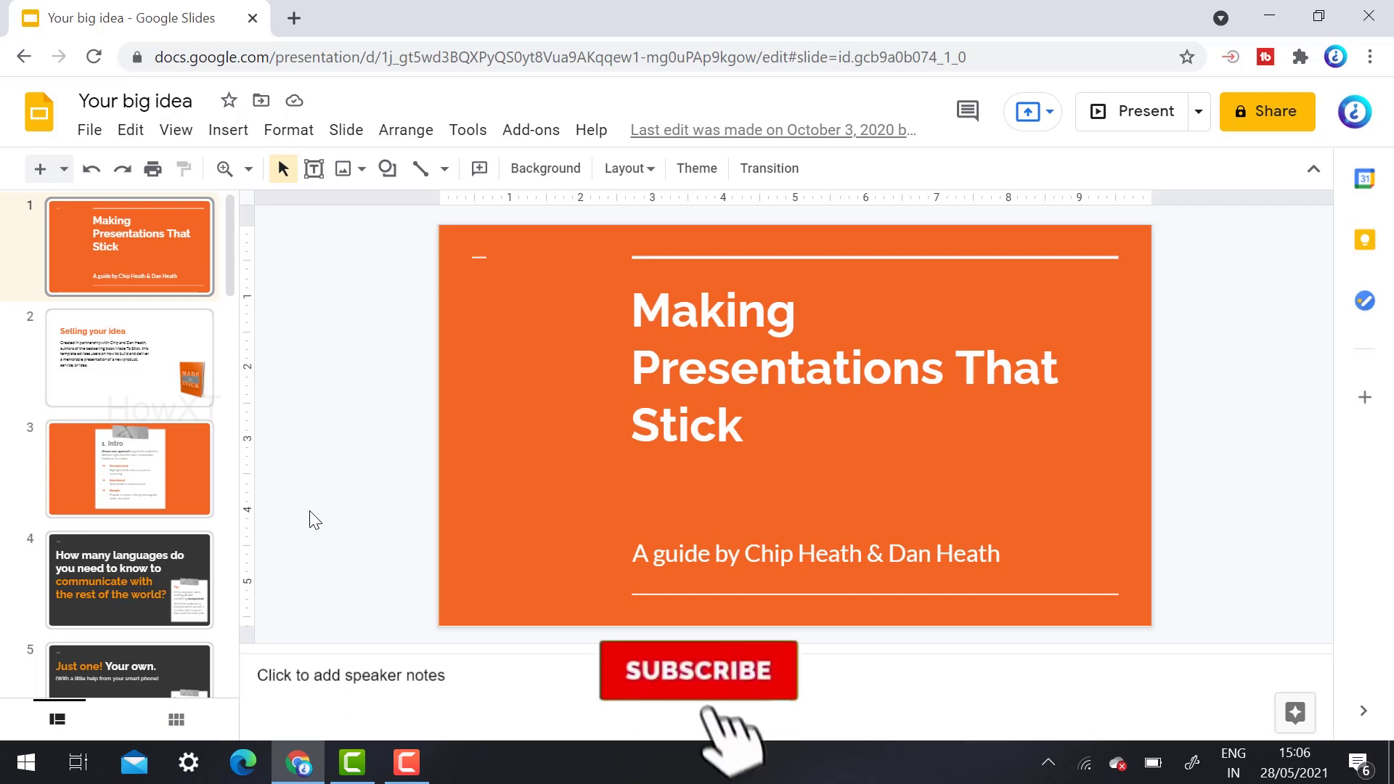
Play the deck full screen, advance to slide 2 'Selling your idea', then exit to the editor.
{"action": "left_click", "coordinate": [90, 131]}
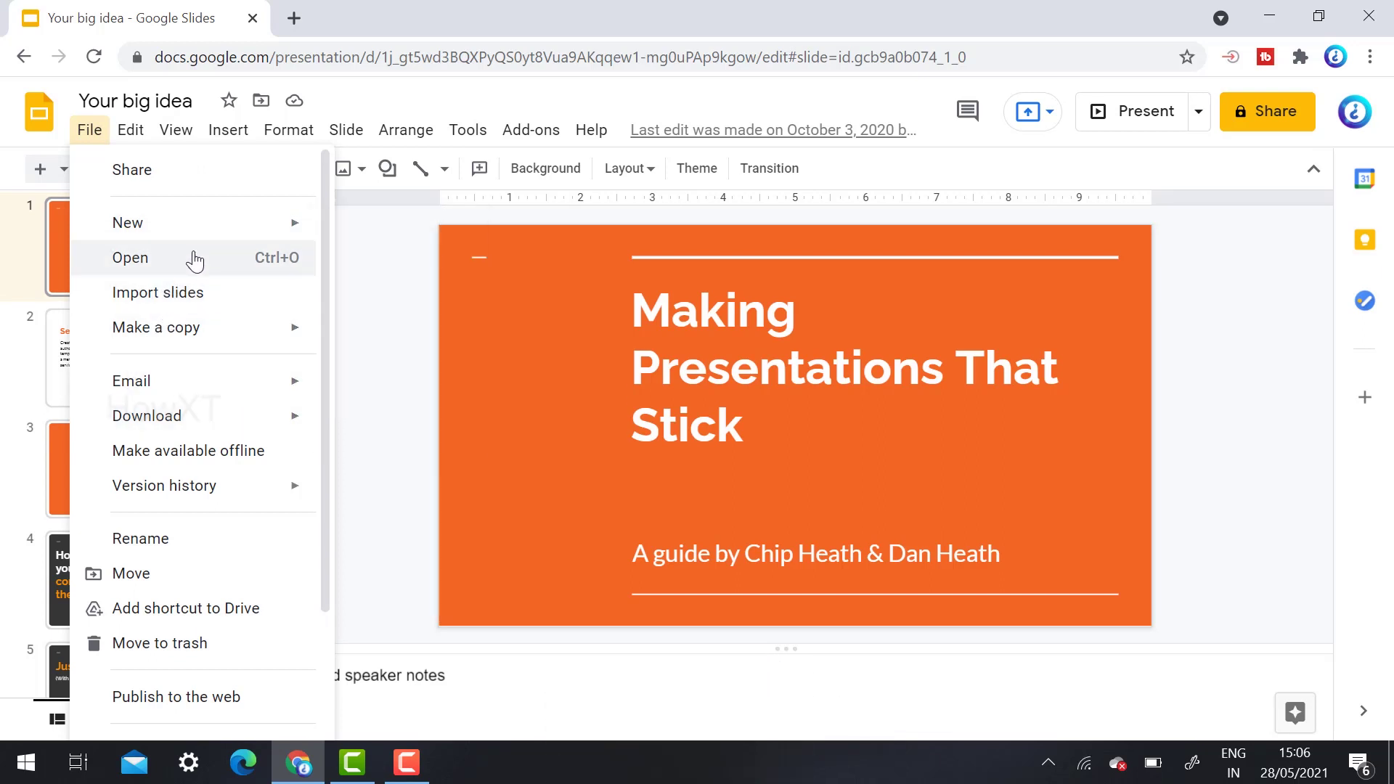
{"action": "mouse_move", "coordinate": [194, 335]}
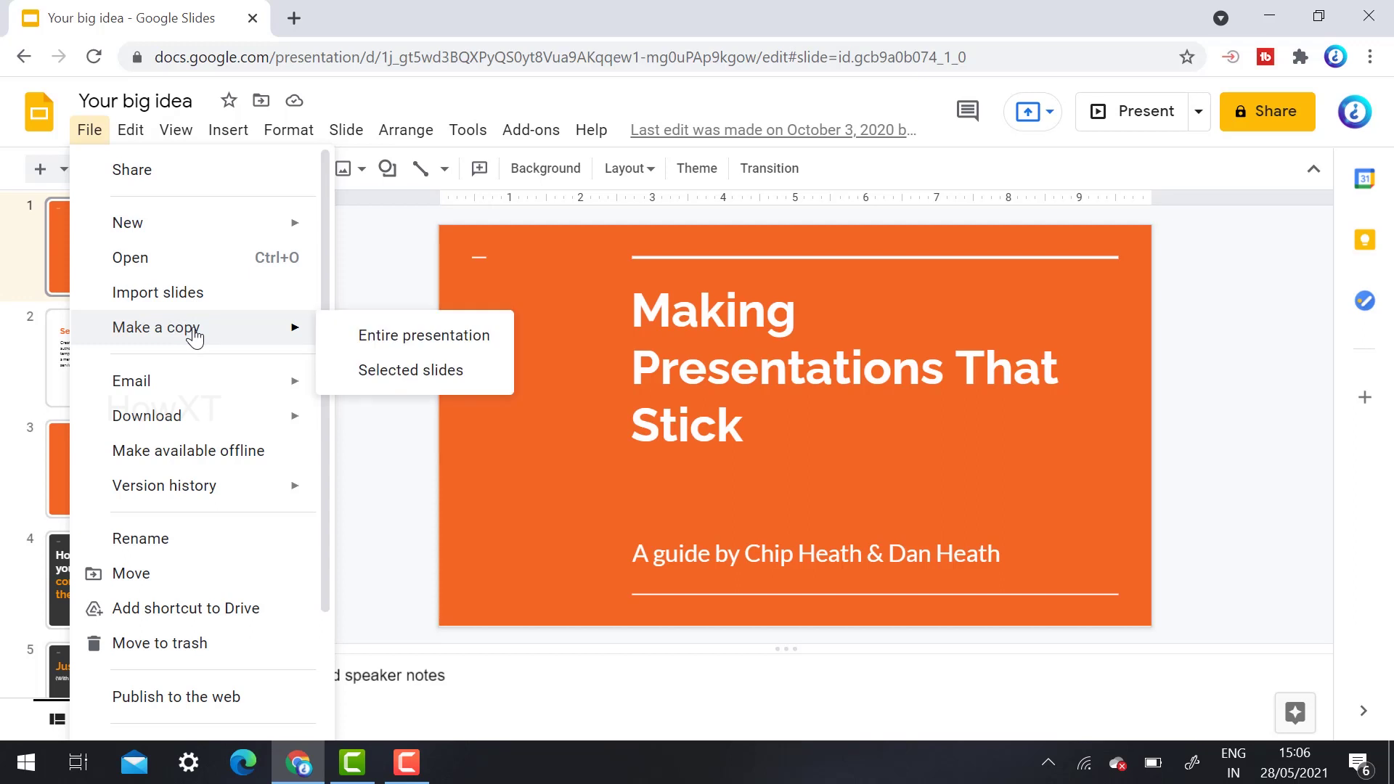
{"action": "left_click", "coordinate": [380, 287]}
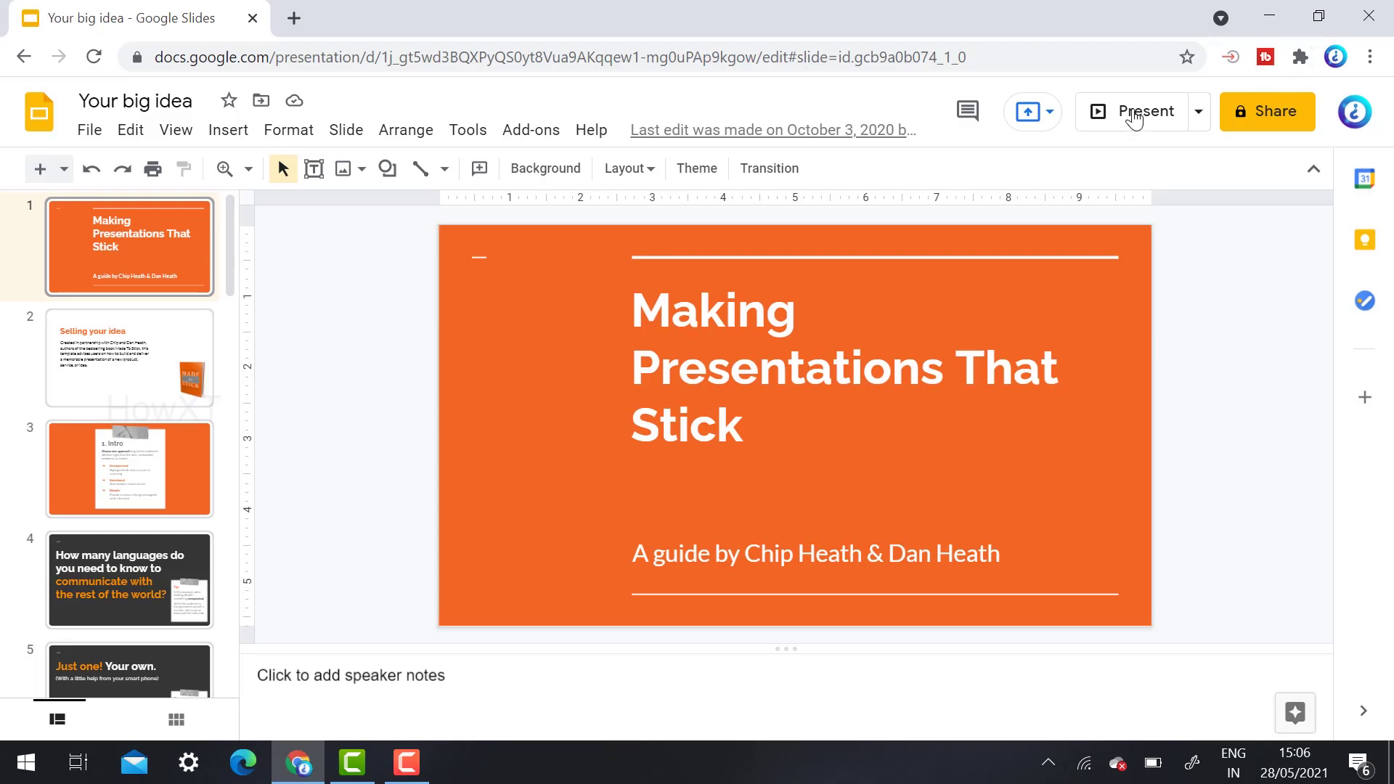
{"action": "left_click", "coordinate": [1131, 116]}
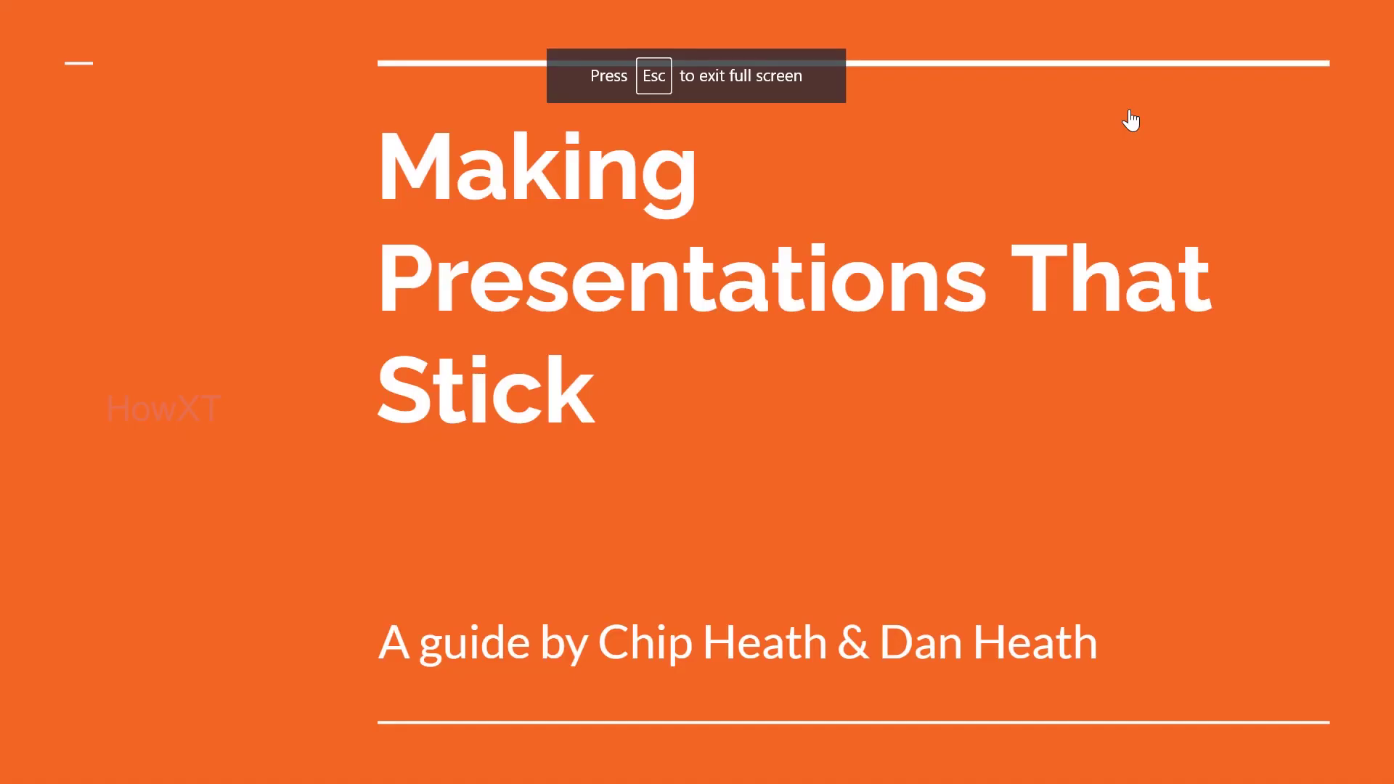
{"action": "left_click", "coordinate": [1131, 120]}
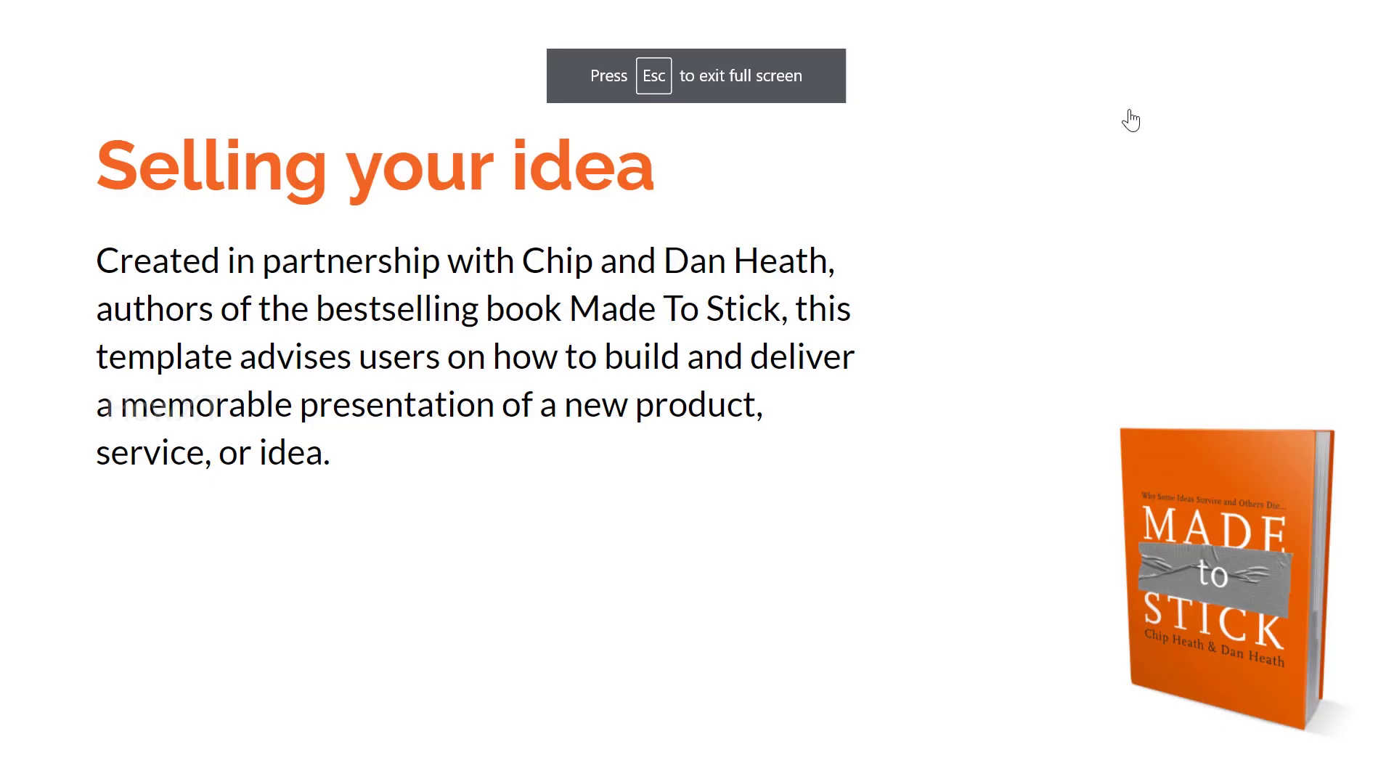
{"action": "key", "text": "Escape"}
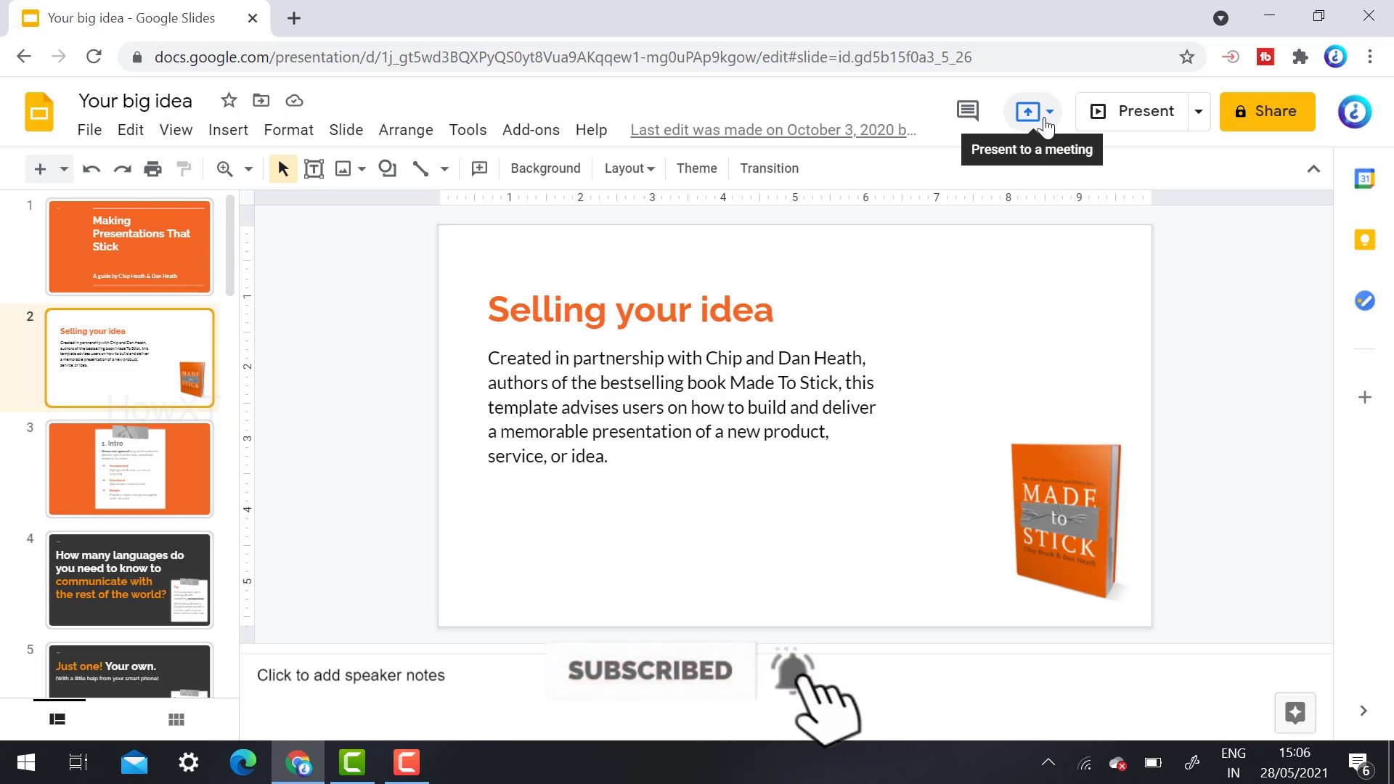
From the Present to a meeting options, choose 'Present using a meeting code'.
{"action": "left_click", "coordinate": [1046, 125]}
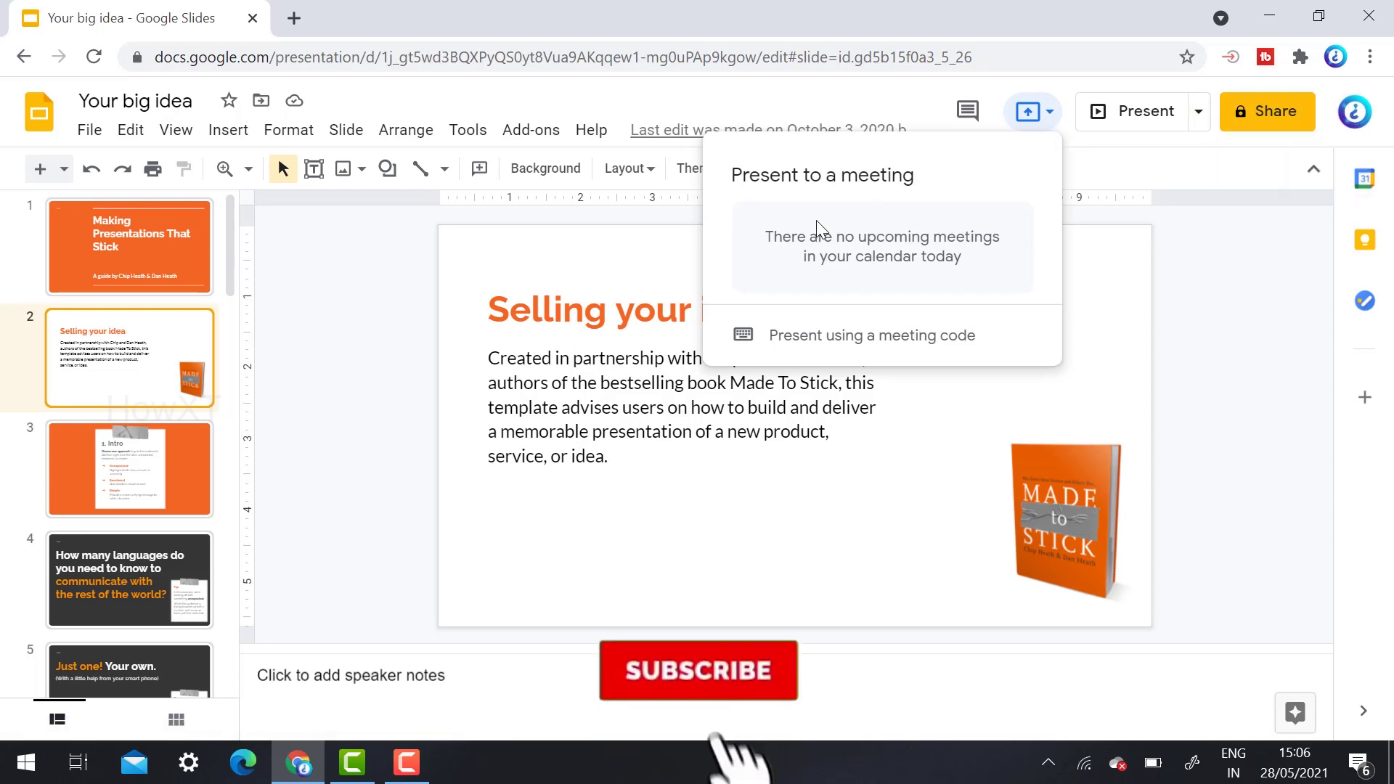
{"action": "key", "text": "Escape"}
{"action": "left_click", "coordinate": [1049, 114]}
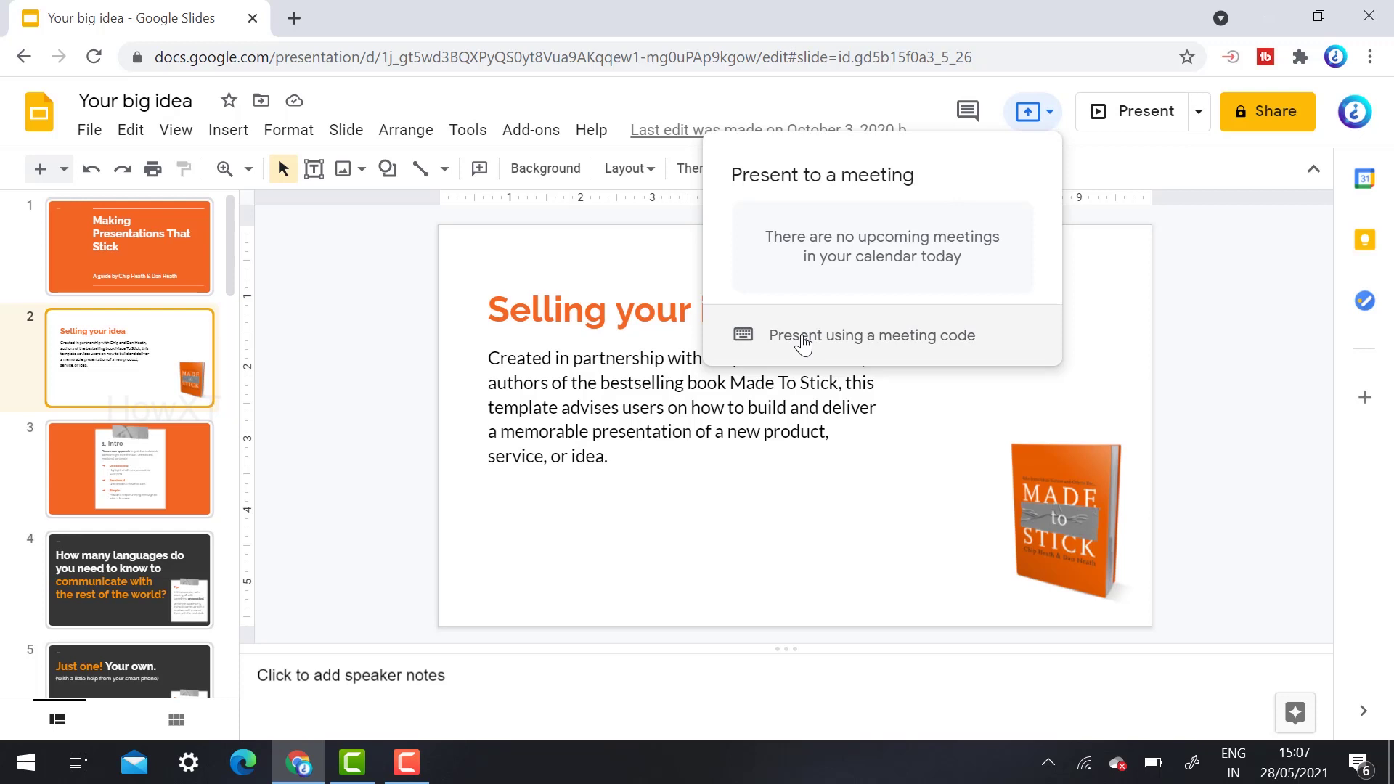
{"action": "left_click", "coordinate": [803, 344]}
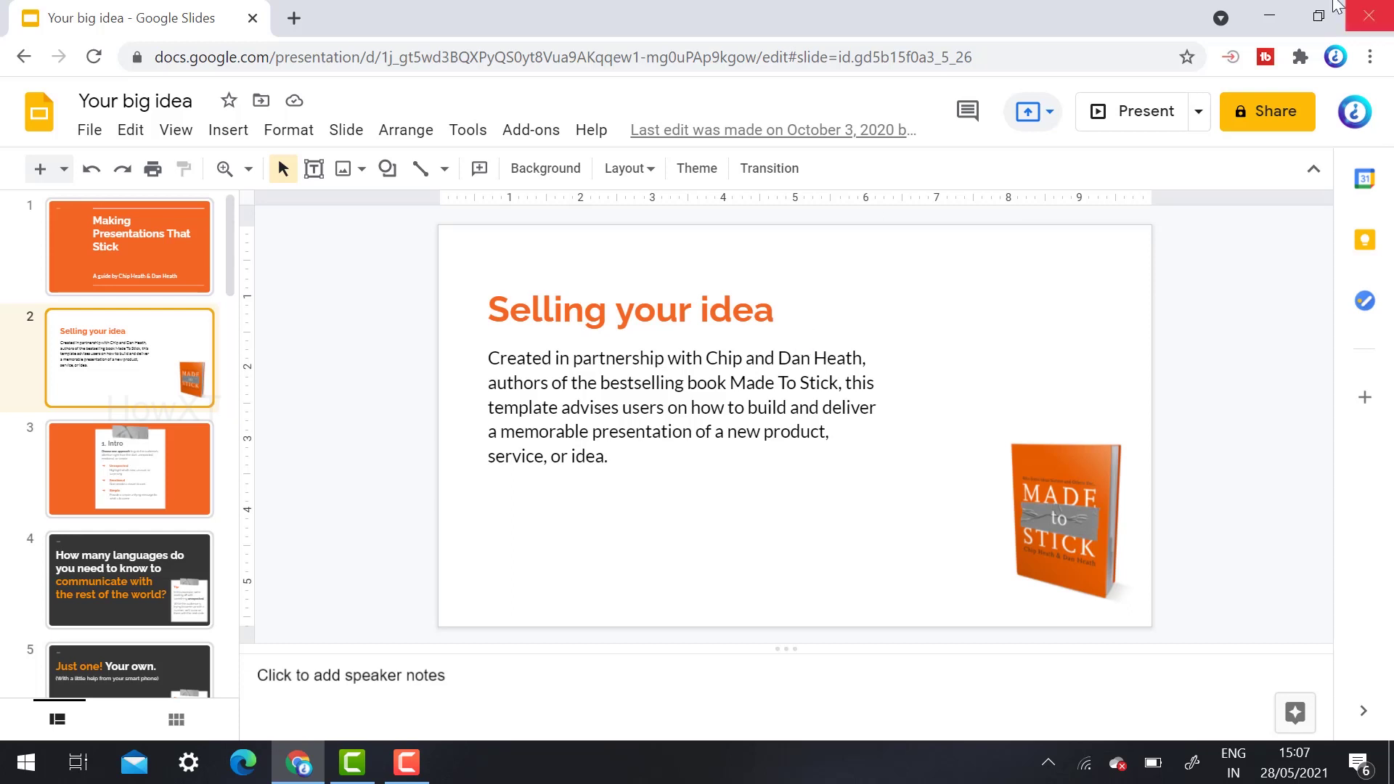
{"action": "left_click", "coordinate": [1030, 115]}
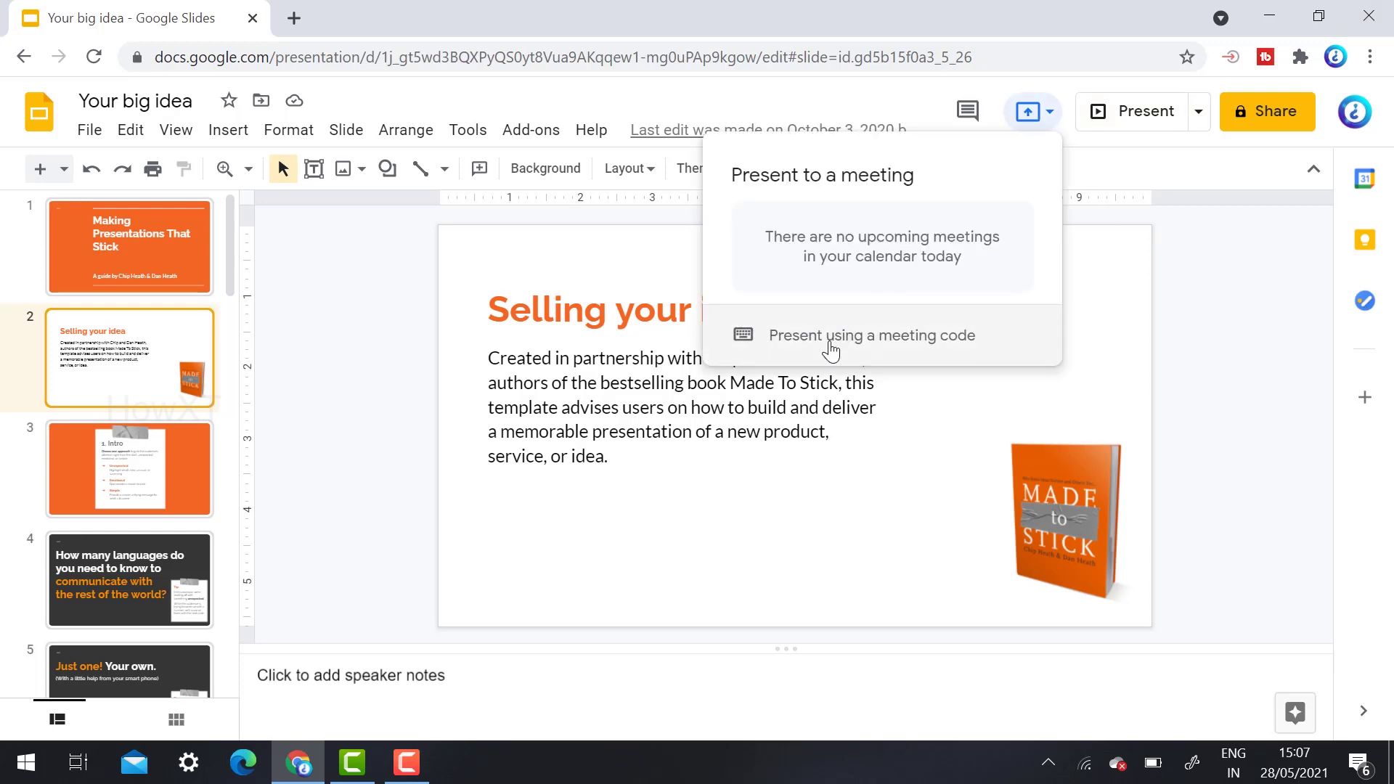
{"action": "left_click", "coordinate": [831, 352]}
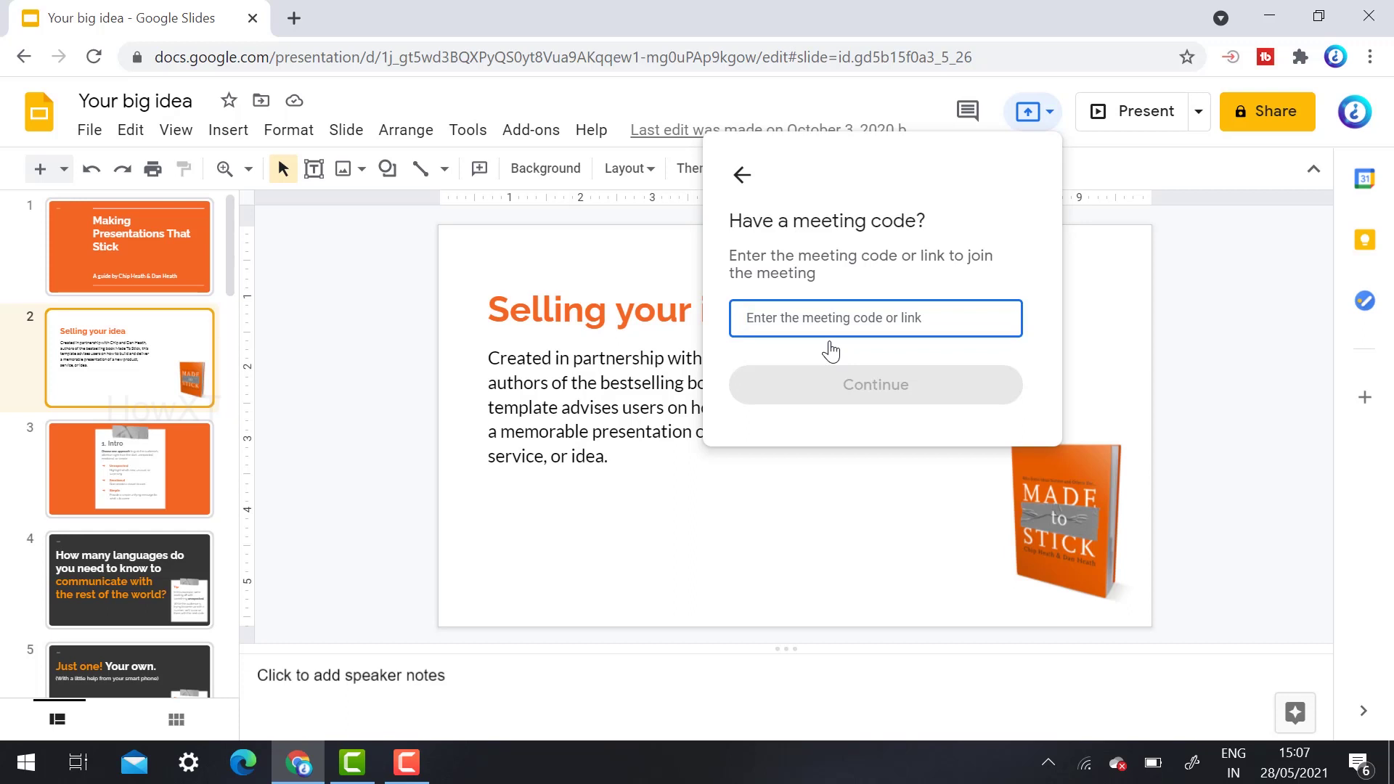
Enter the meeting code and continue to the Ready to join prompt.
{"action": "type", "text": "mf"}
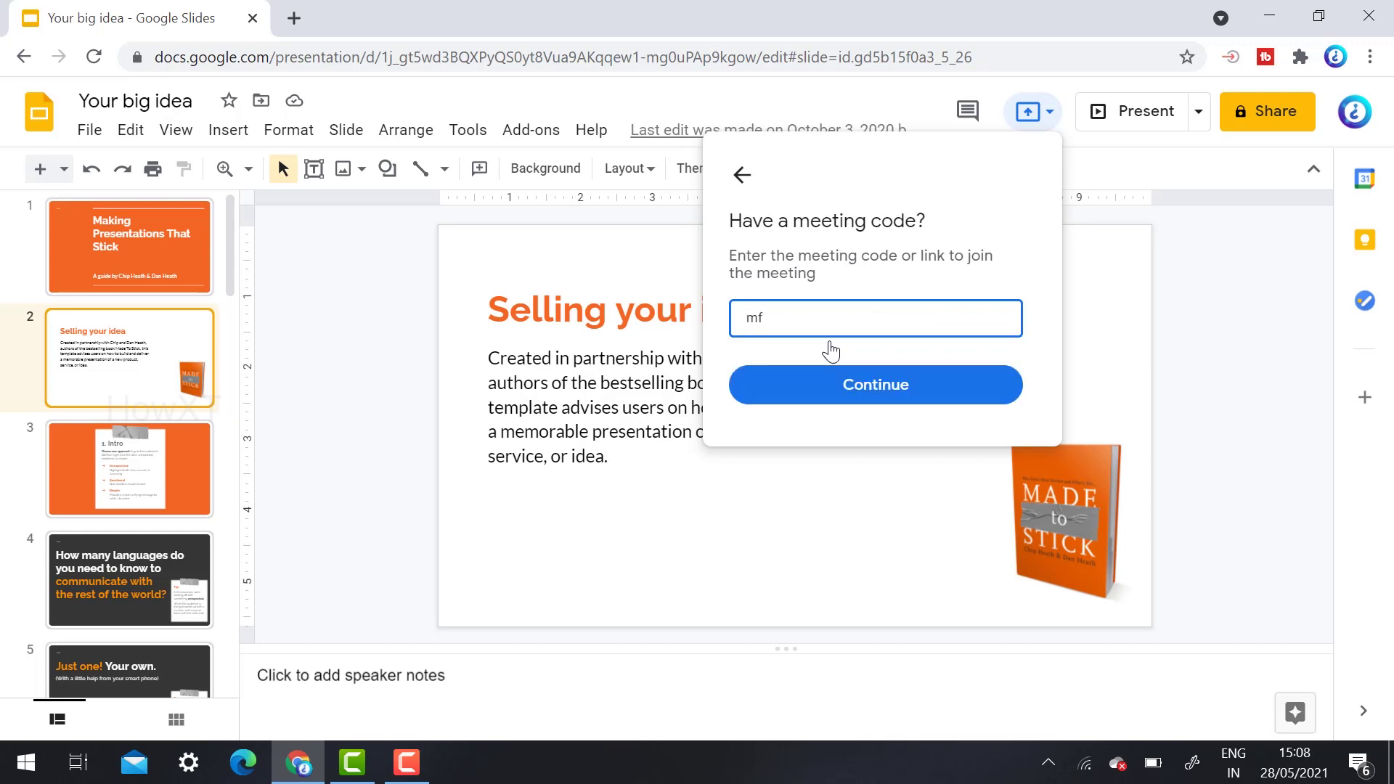
{"action": "type", "text": "zbfhvxkq"}
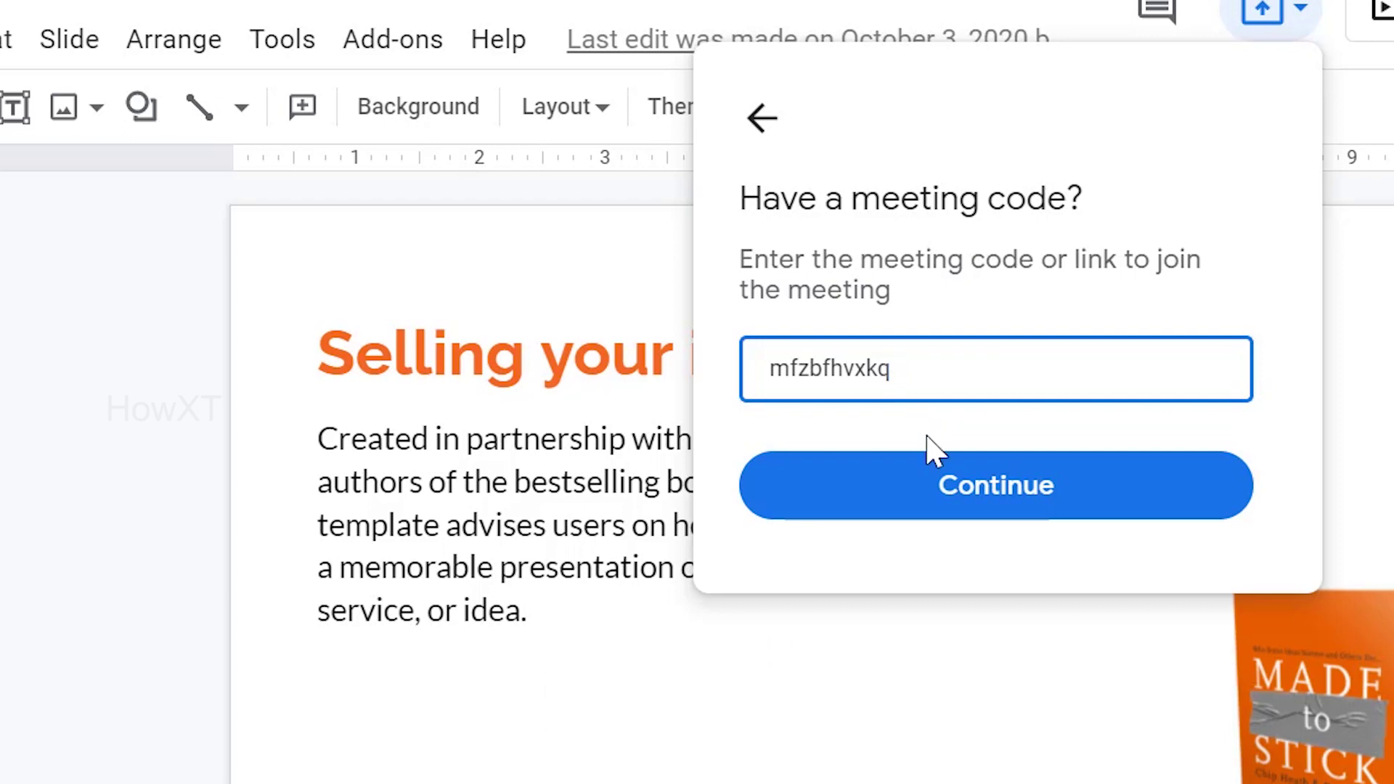
{"action": "left_click", "coordinate": [948, 492]}
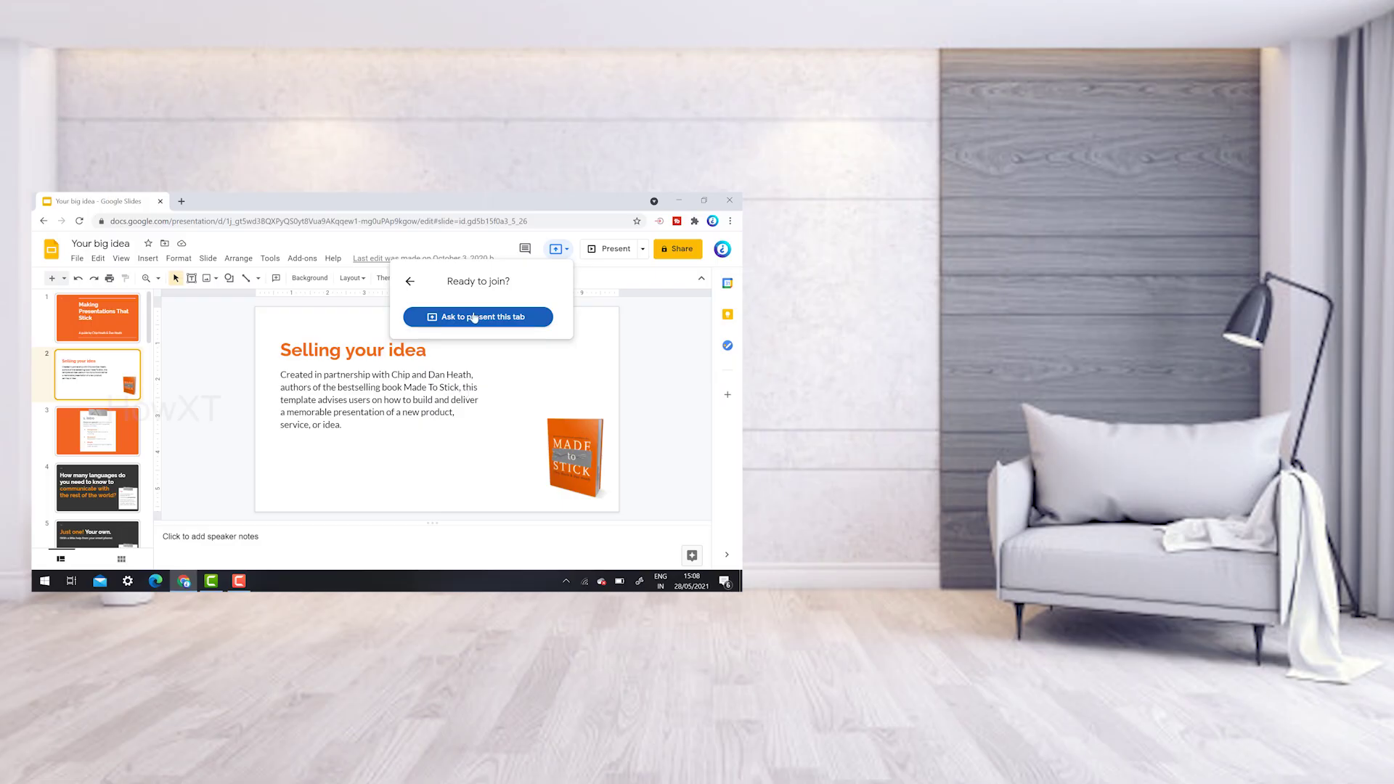
Share this Slides tab with audio into the meeting, showing the 'Making Presentations That Stick' title slide.
{"action": "left_click", "coordinate": [474, 317]}
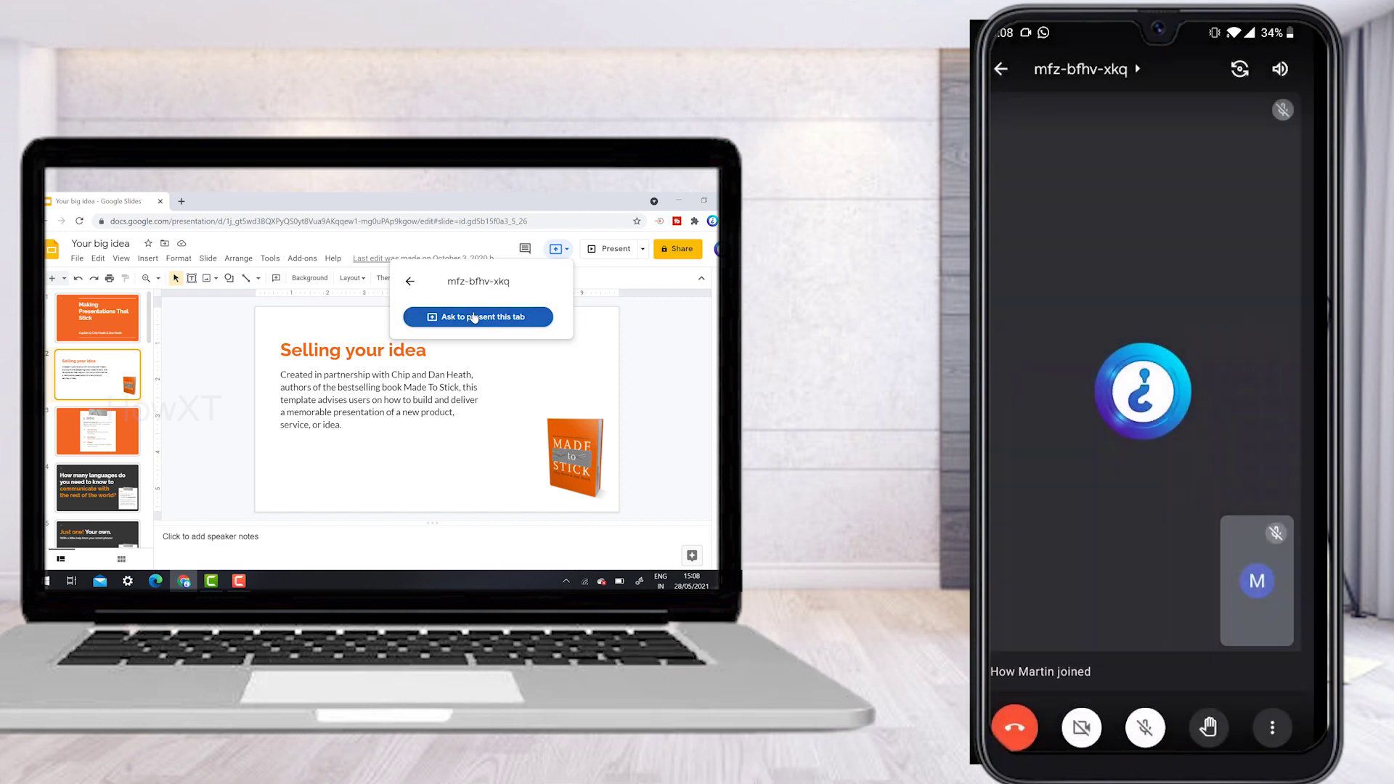
{"action": "left_click", "coordinate": [473, 317]}
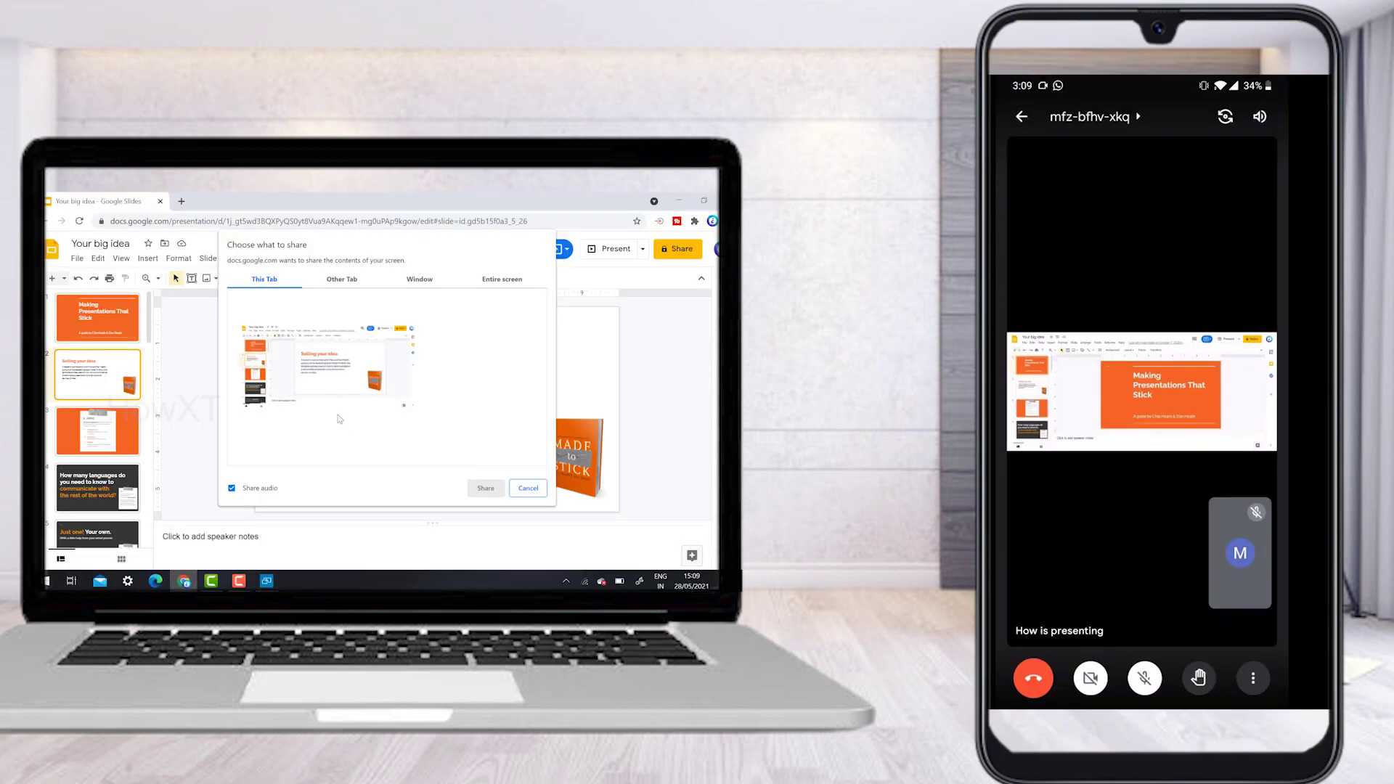
{"action": "left_click", "coordinate": [340, 363]}
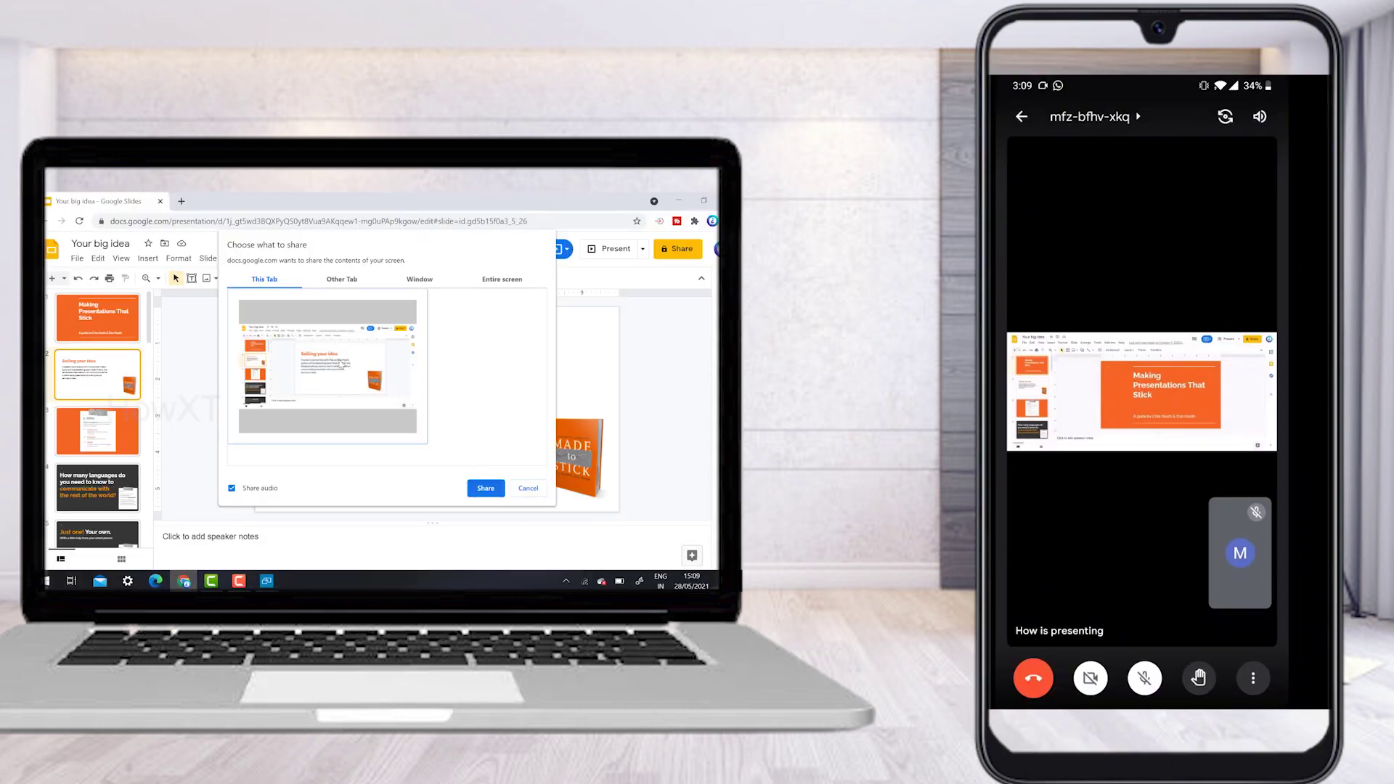
{"action": "left_click", "coordinate": [476, 492]}
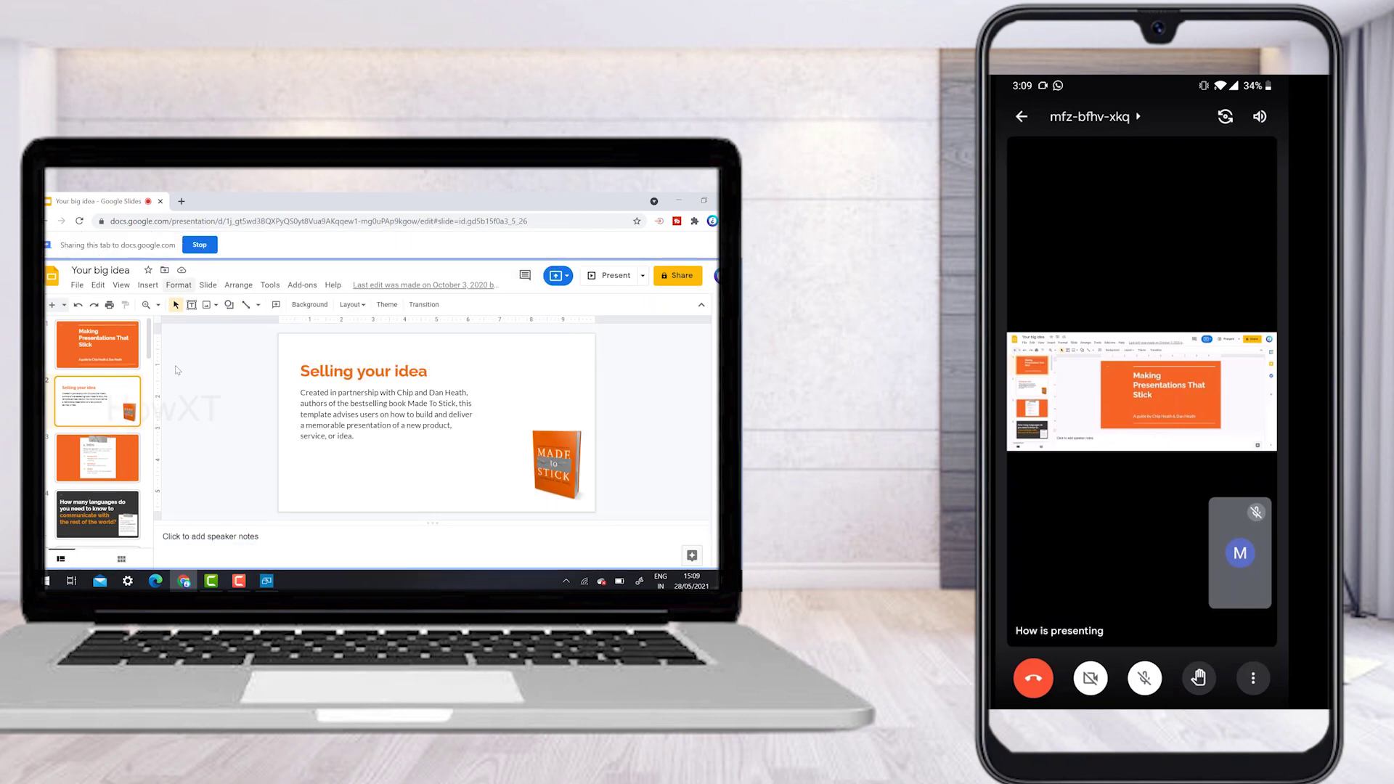
{"action": "left_click", "coordinate": [128, 354]}
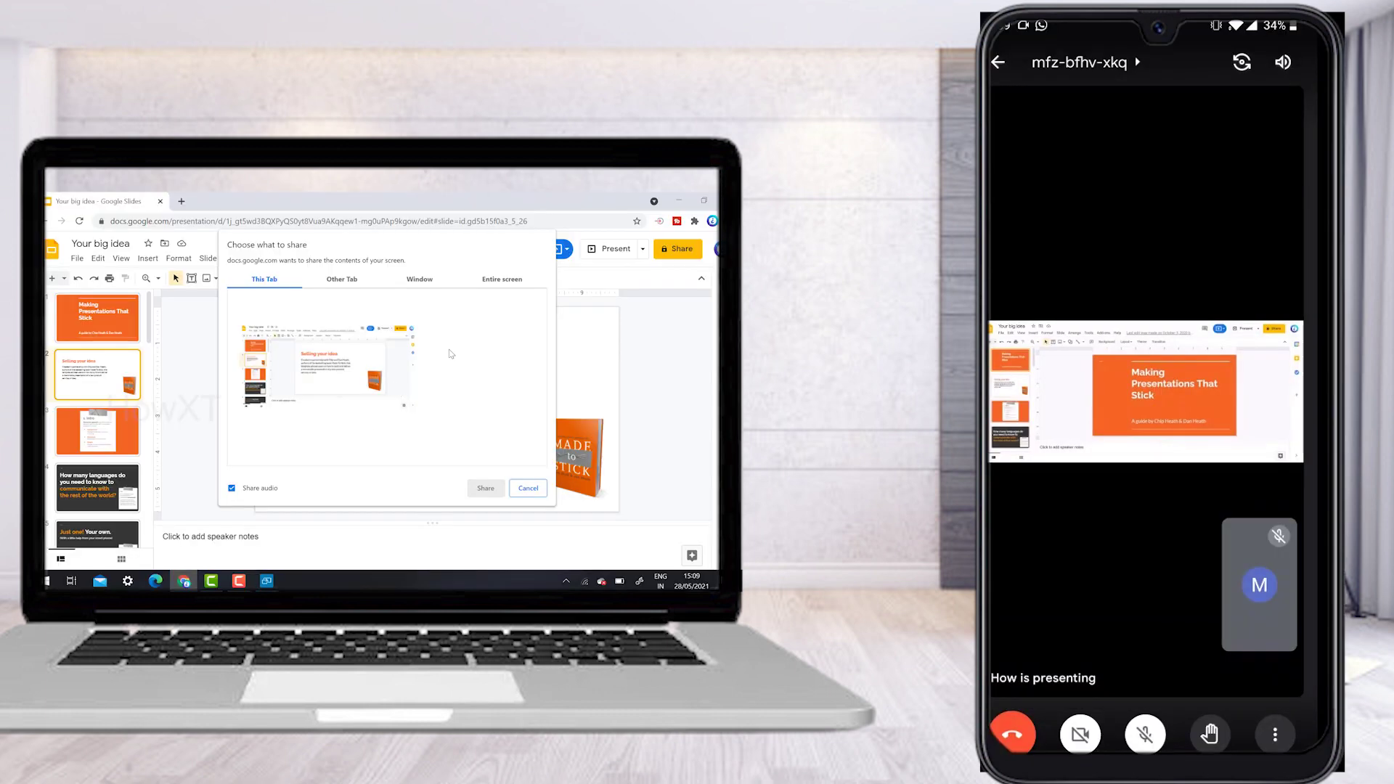
{"action": "left_click", "coordinate": [341, 363]}
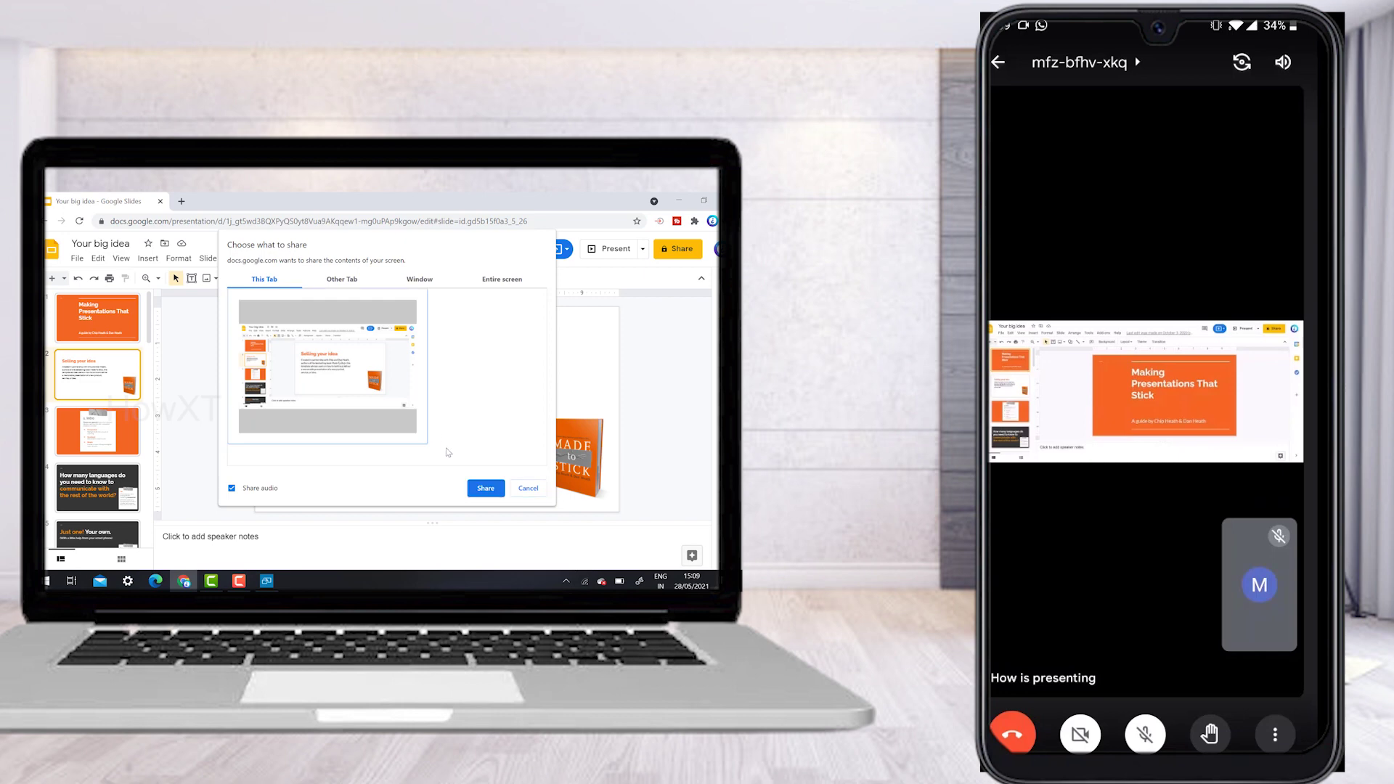
{"action": "left_click", "coordinate": [479, 491]}
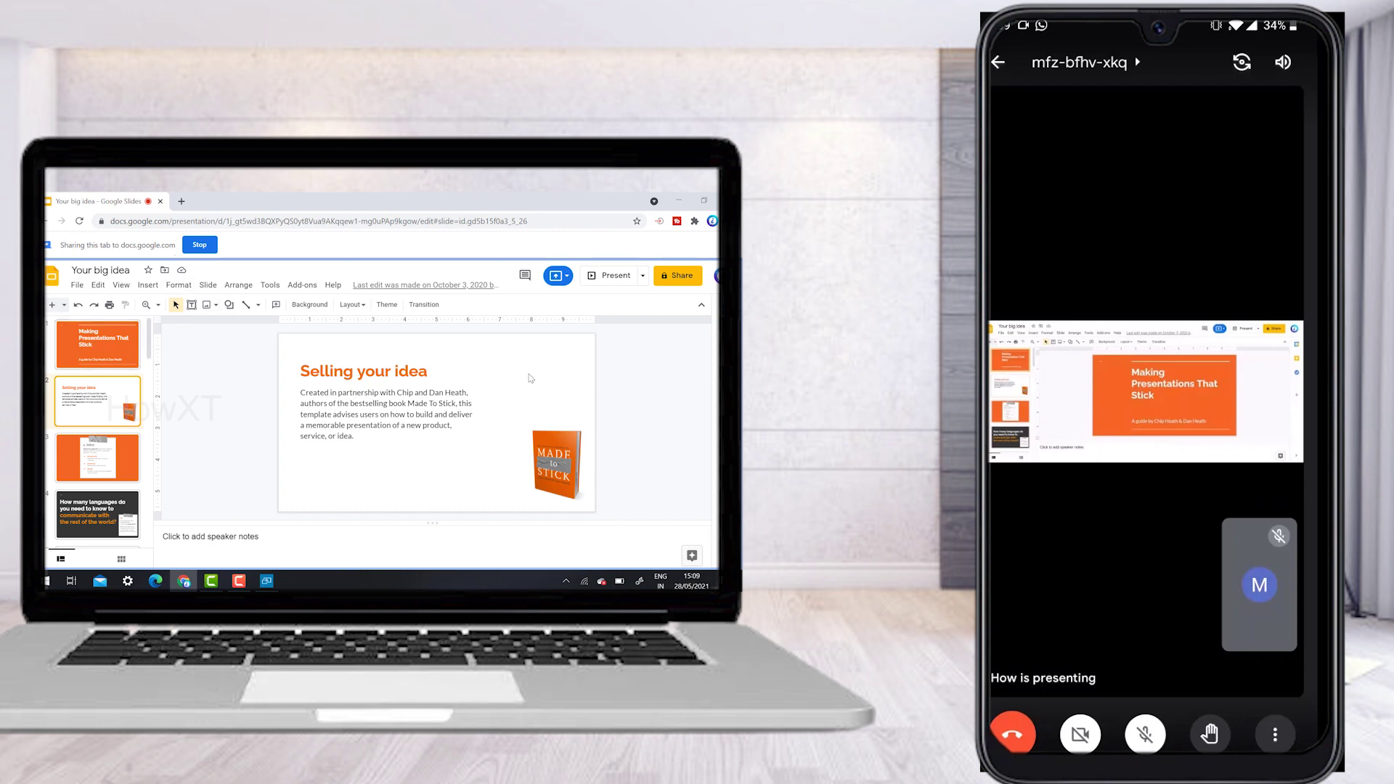
{"action": "left_click", "coordinate": [128, 353]}
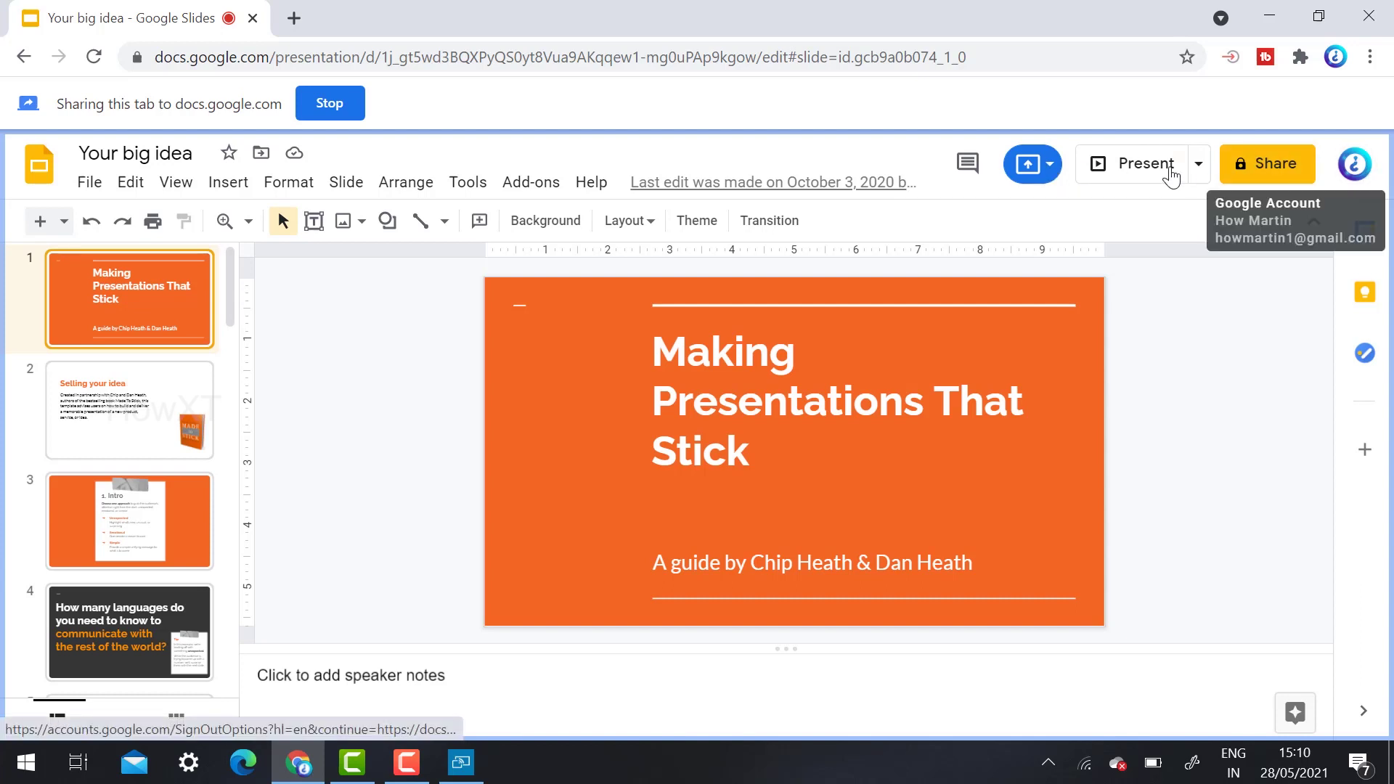
Switch off Presentation audio in the meeting controls, then stop presenting the tab.
{"action": "left_click", "coordinate": [1039, 172]}
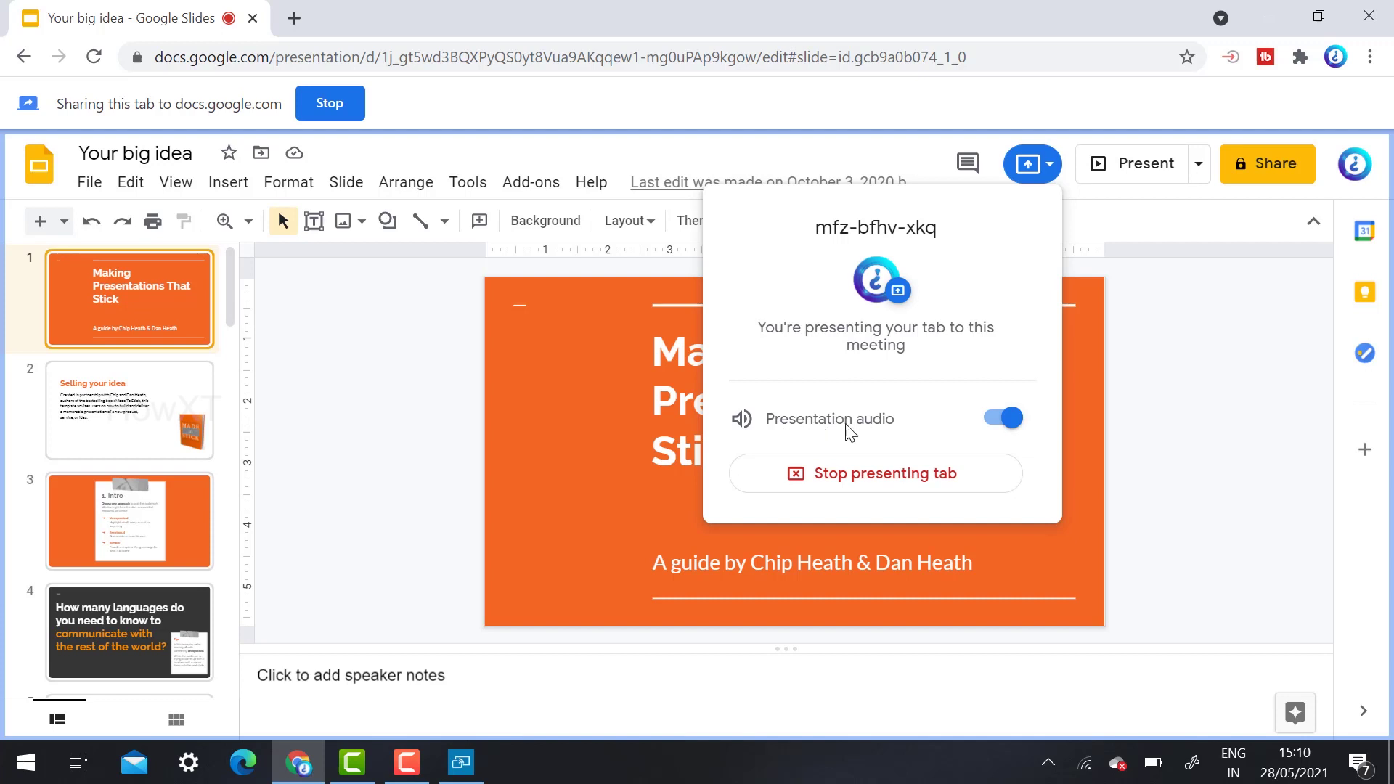
{"action": "key", "text": "Escape"}
{"action": "left_click", "coordinate": [1046, 161]}
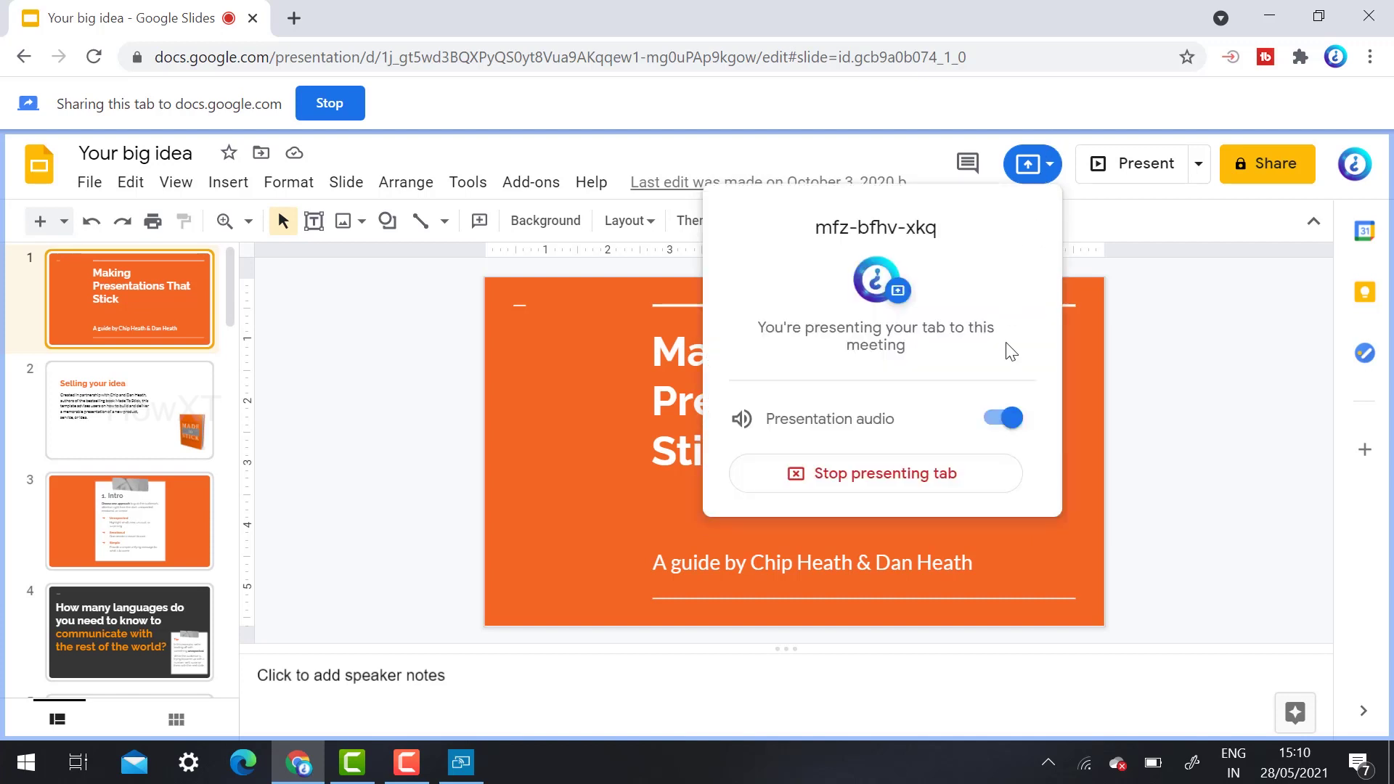
{"action": "left_click", "coordinate": [1012, 419]}
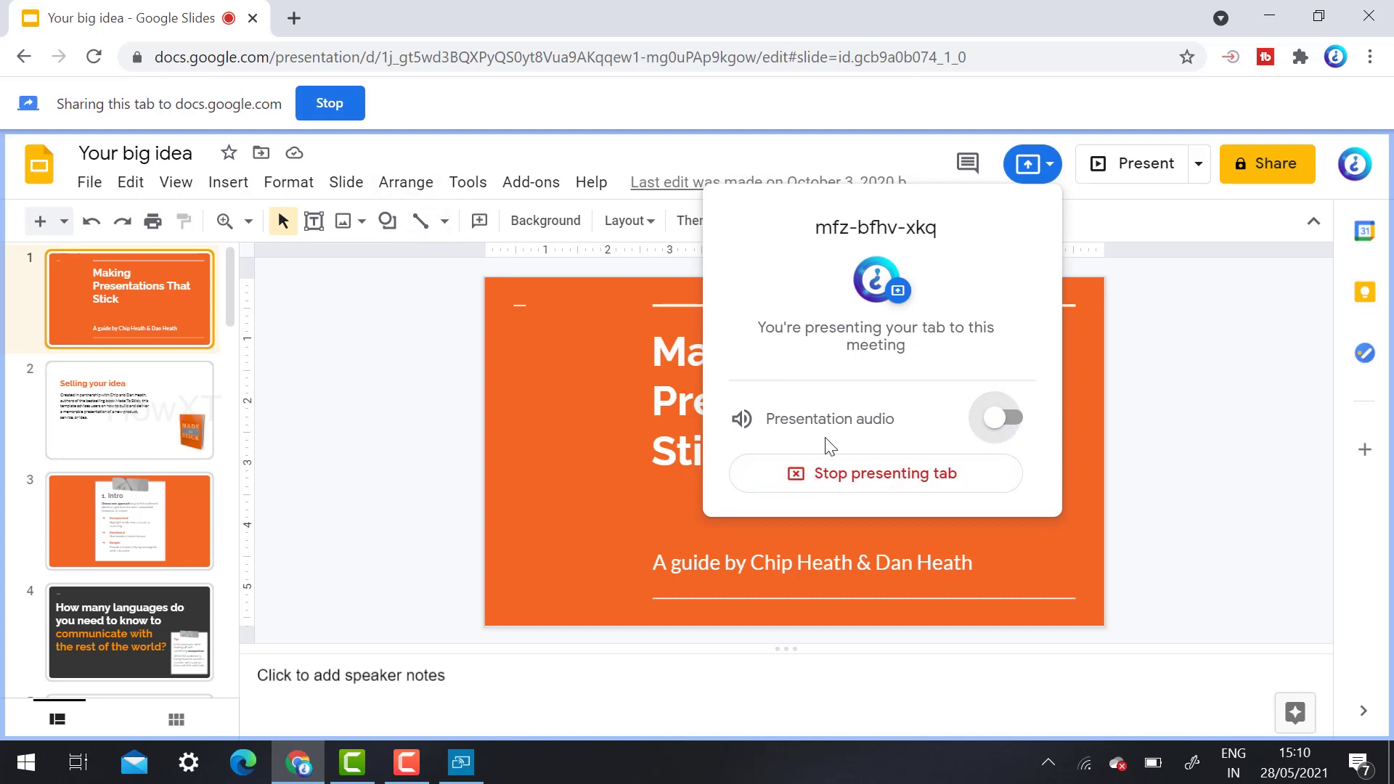
{"action": "left_click", "coordinate": [857, 491]}
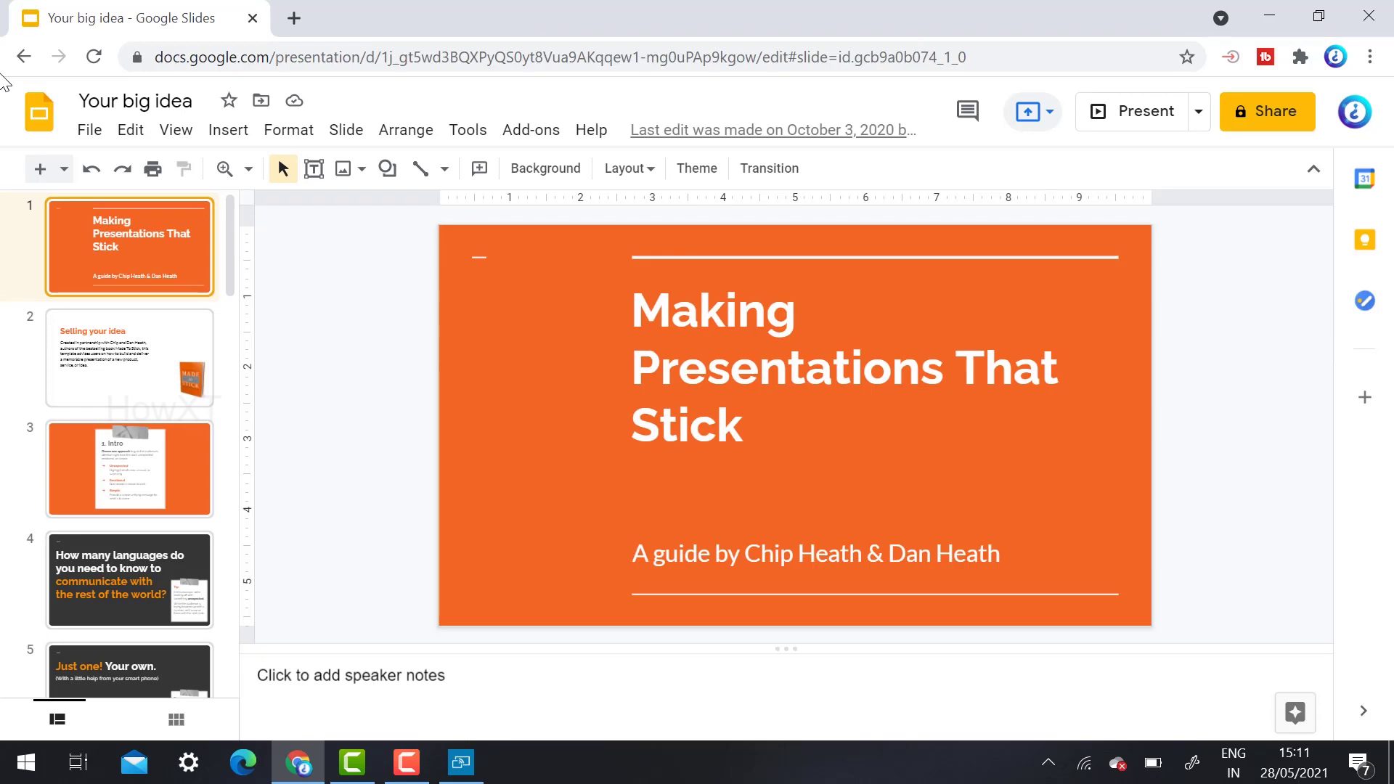
In a new tab, load meet.google.com by entering 'meet' in the address bar.
{"action": "left_click", "coordinate": [293, 18]}
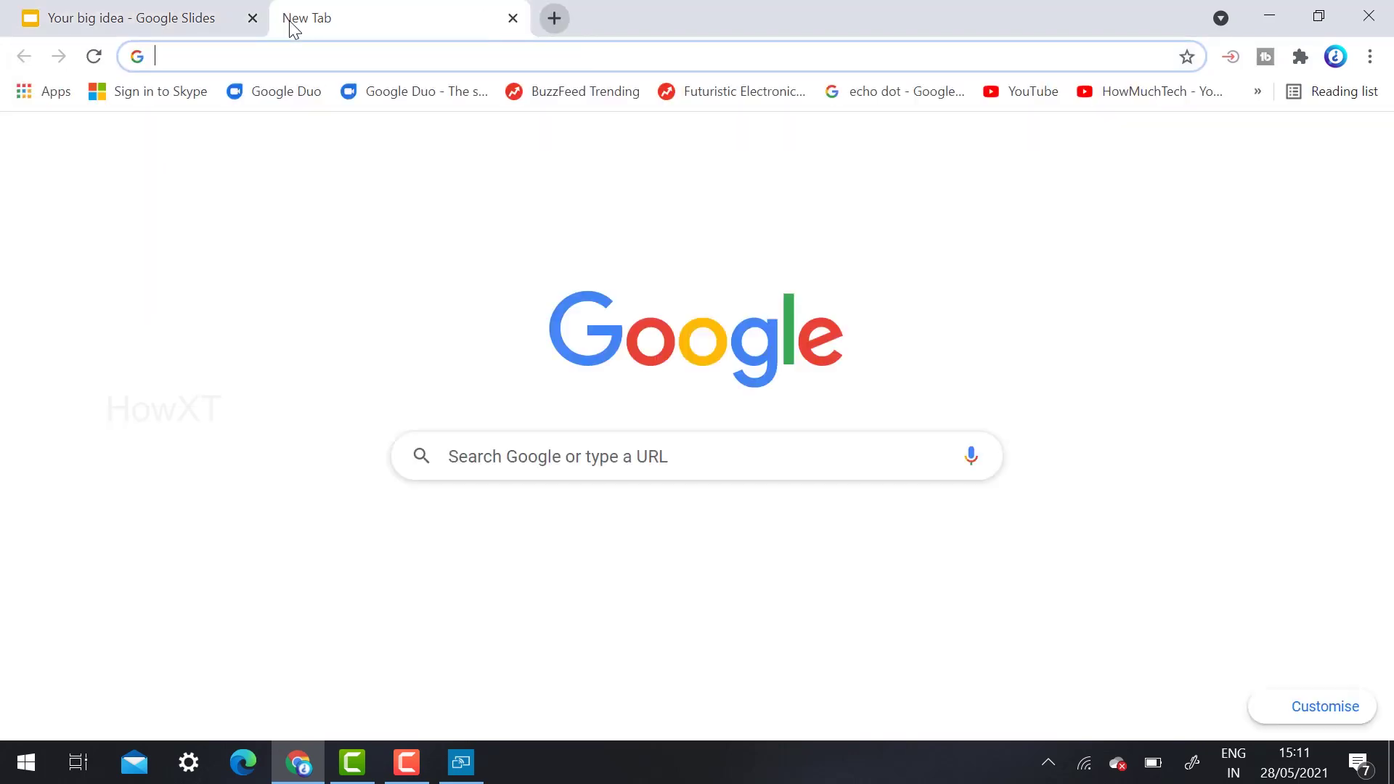
{"action": "type", "text": "meet"}
{"action": "key", "text": "Return"}
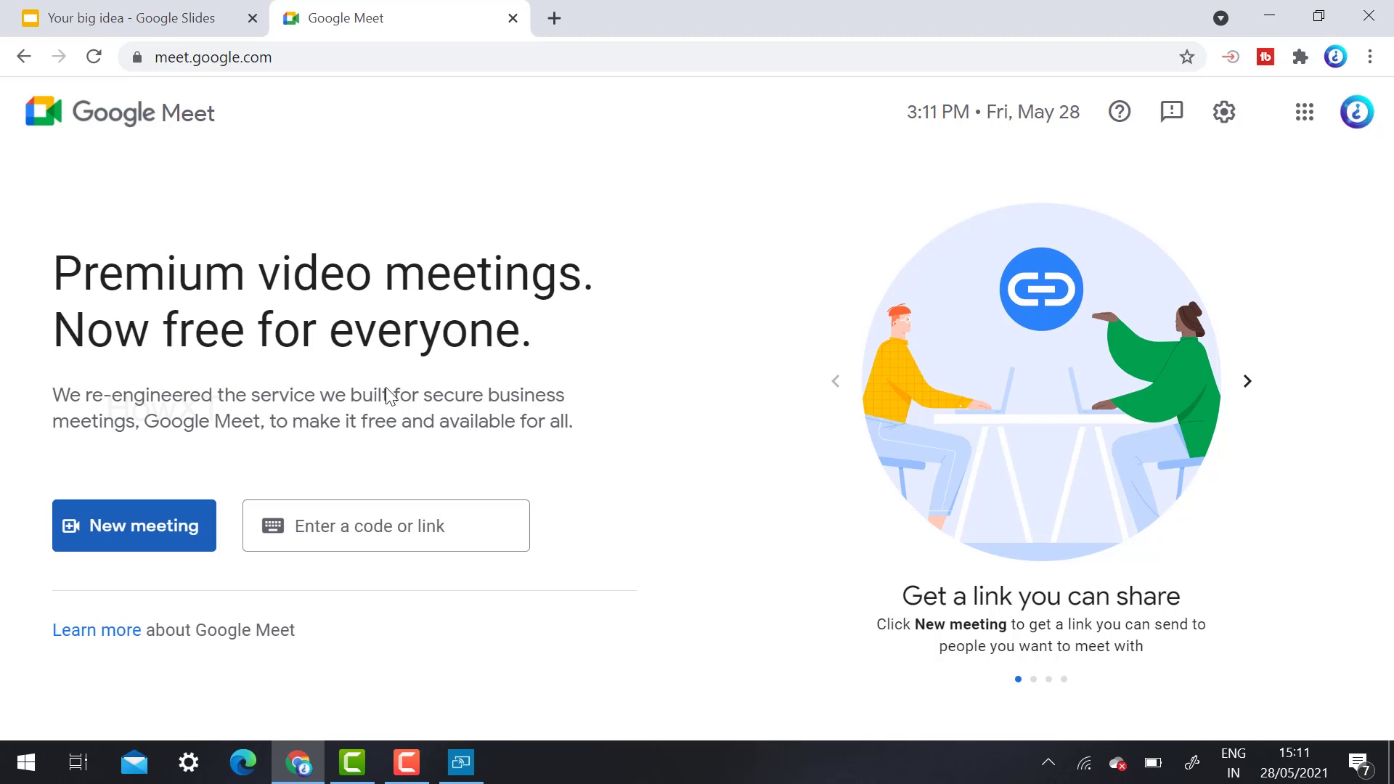
Start an instant meeting from New meeting and close the 'Your meeting's ready' dialog.
{"action": "left_click", "coordinate": [150, 536]}
{"action": "left_click", "coordinate": [182, 575]}
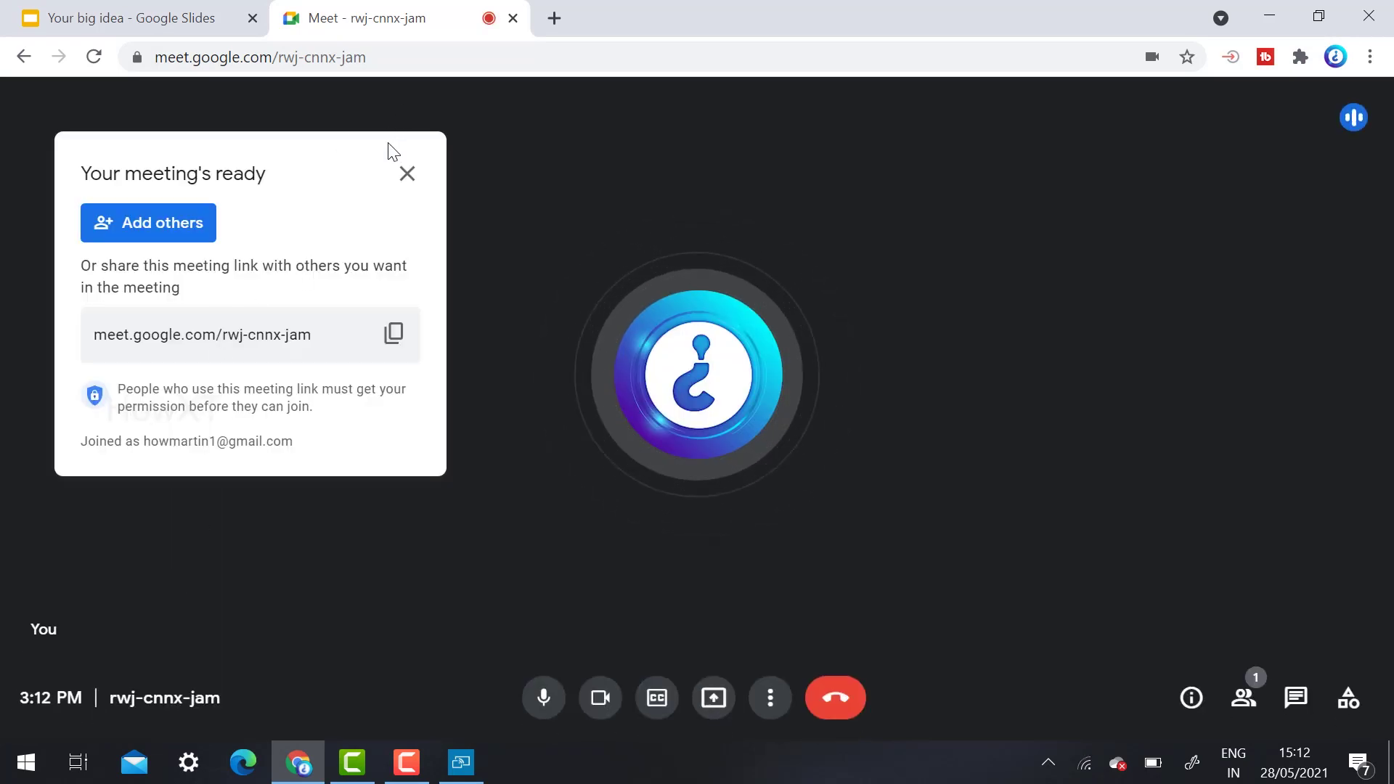
{"action": "left_click", "coordinate": [406, 172]}
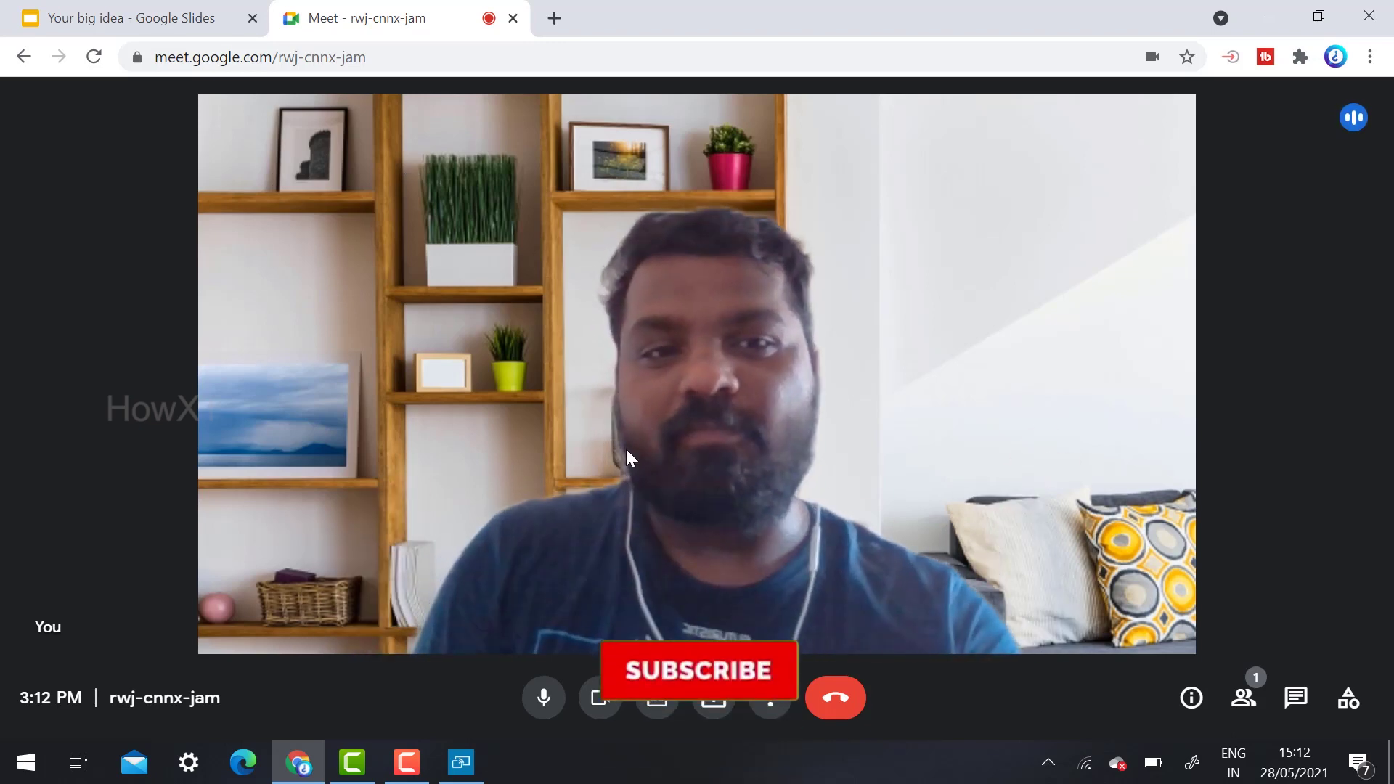
Try the slight and strong blur, then set the 'room with books on shelves' background.
{"action": "left_click", "coordinate": [768, 701]}
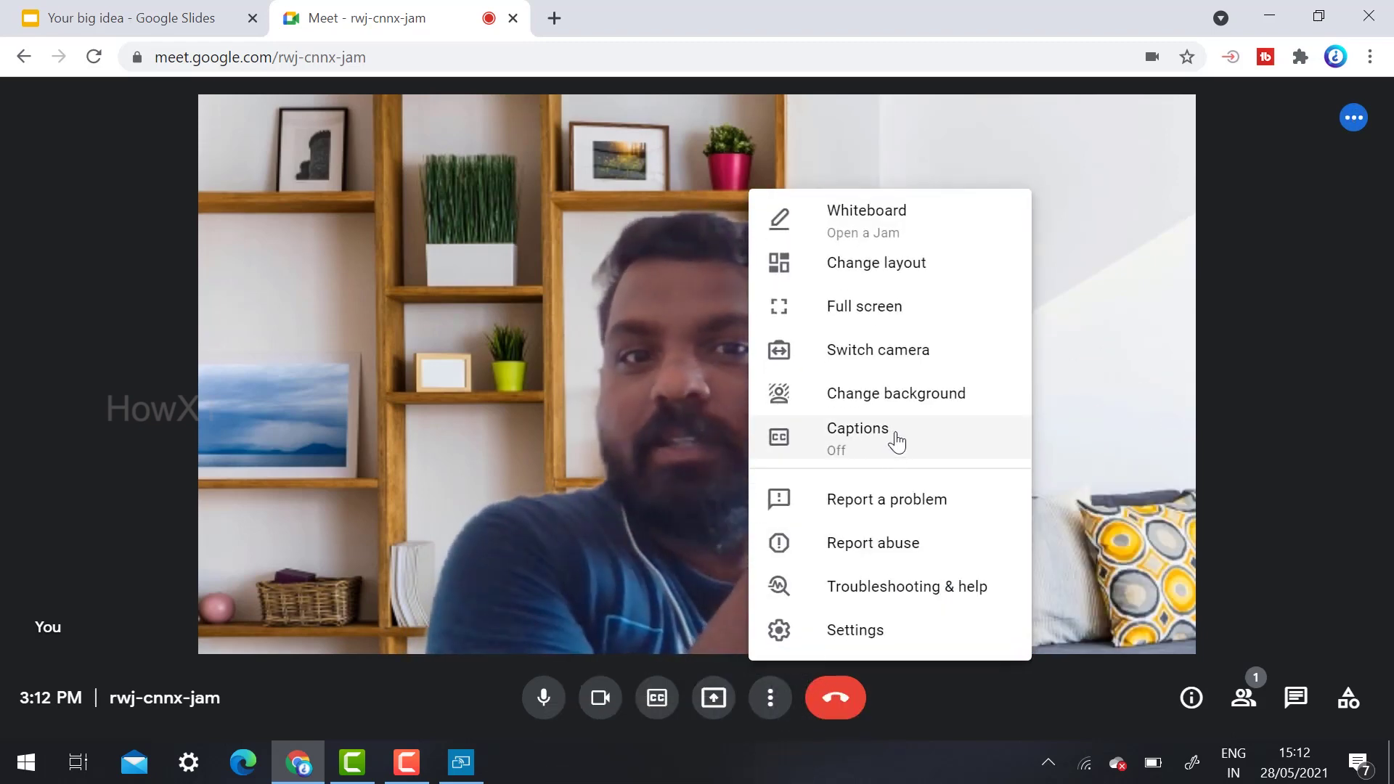
{"action": "left_click", "coordinate": [901, 394]}
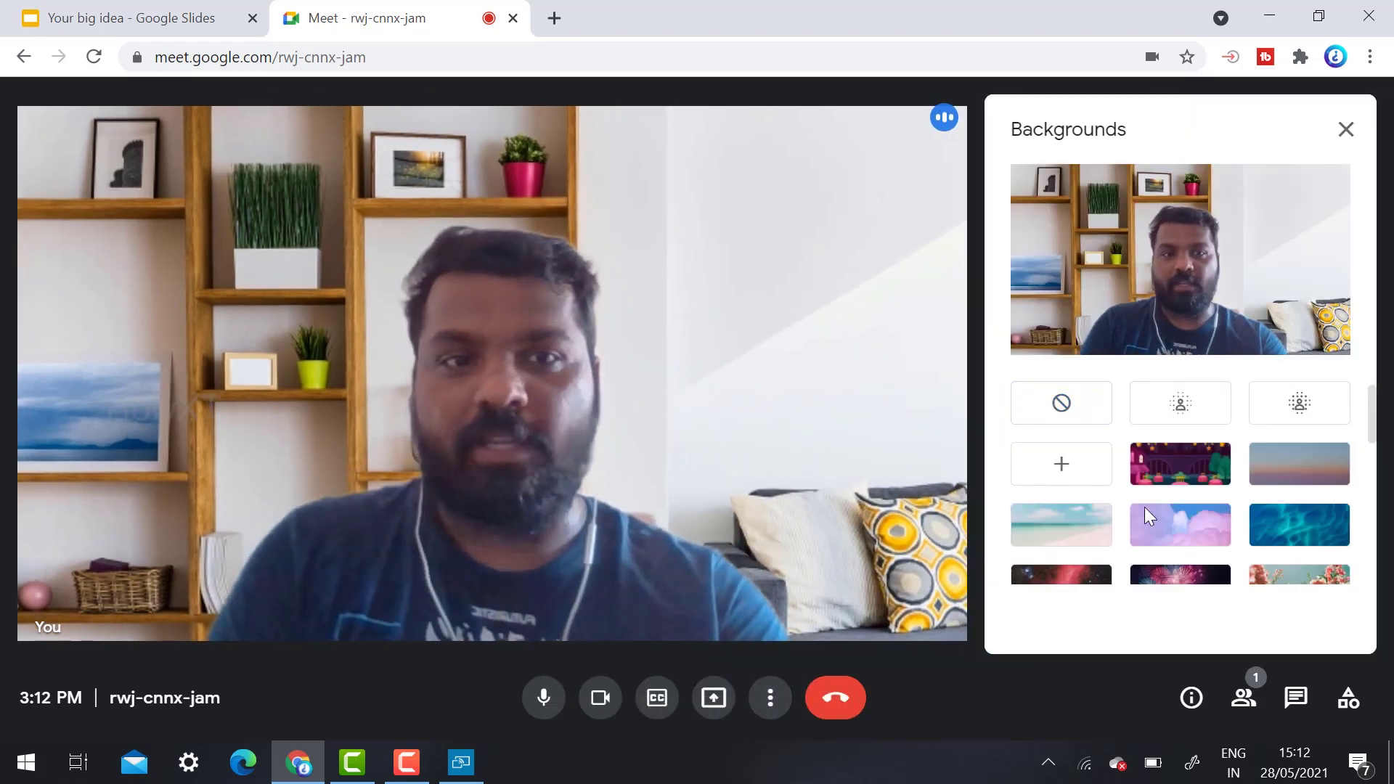
{"action": "left_click", "coordinate": [1204, 404]}
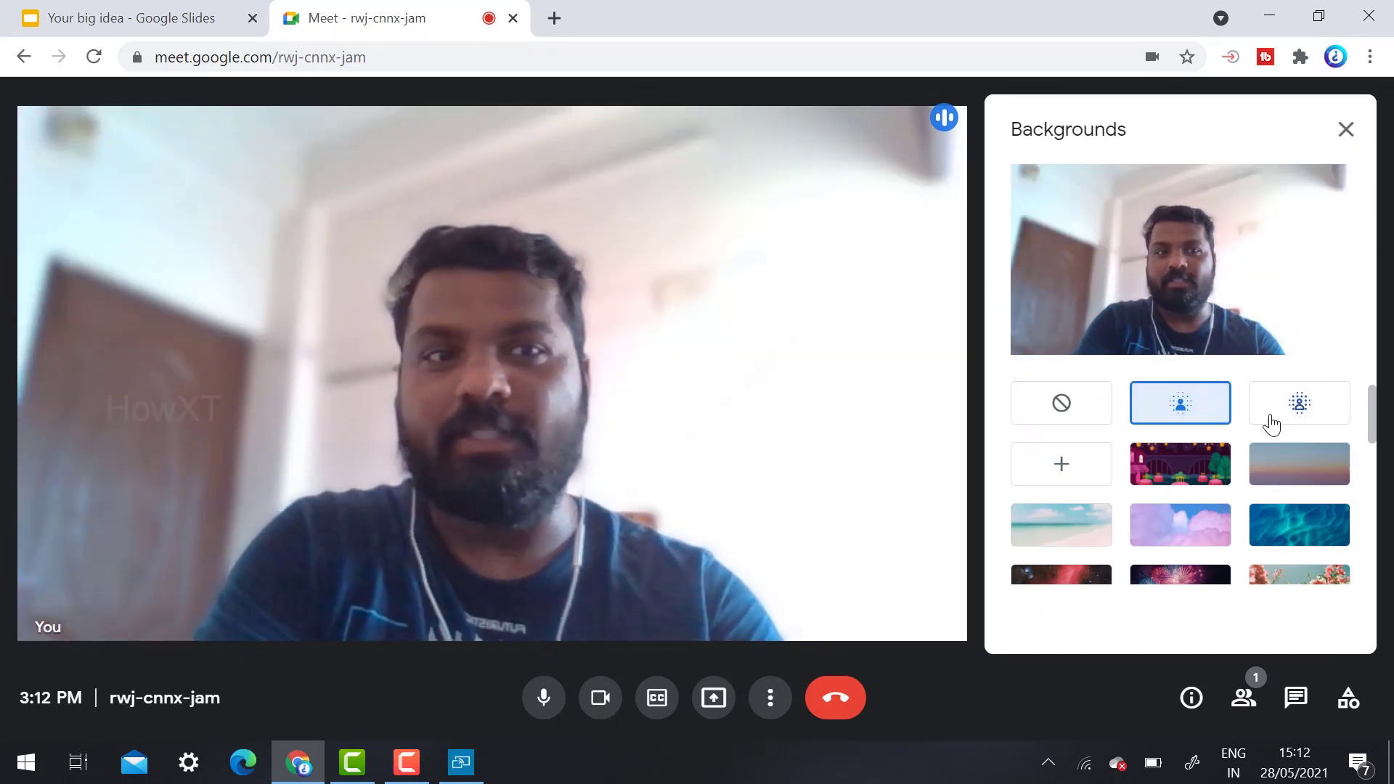
{"action": "left_click", "coordinate": [1291, 406]}
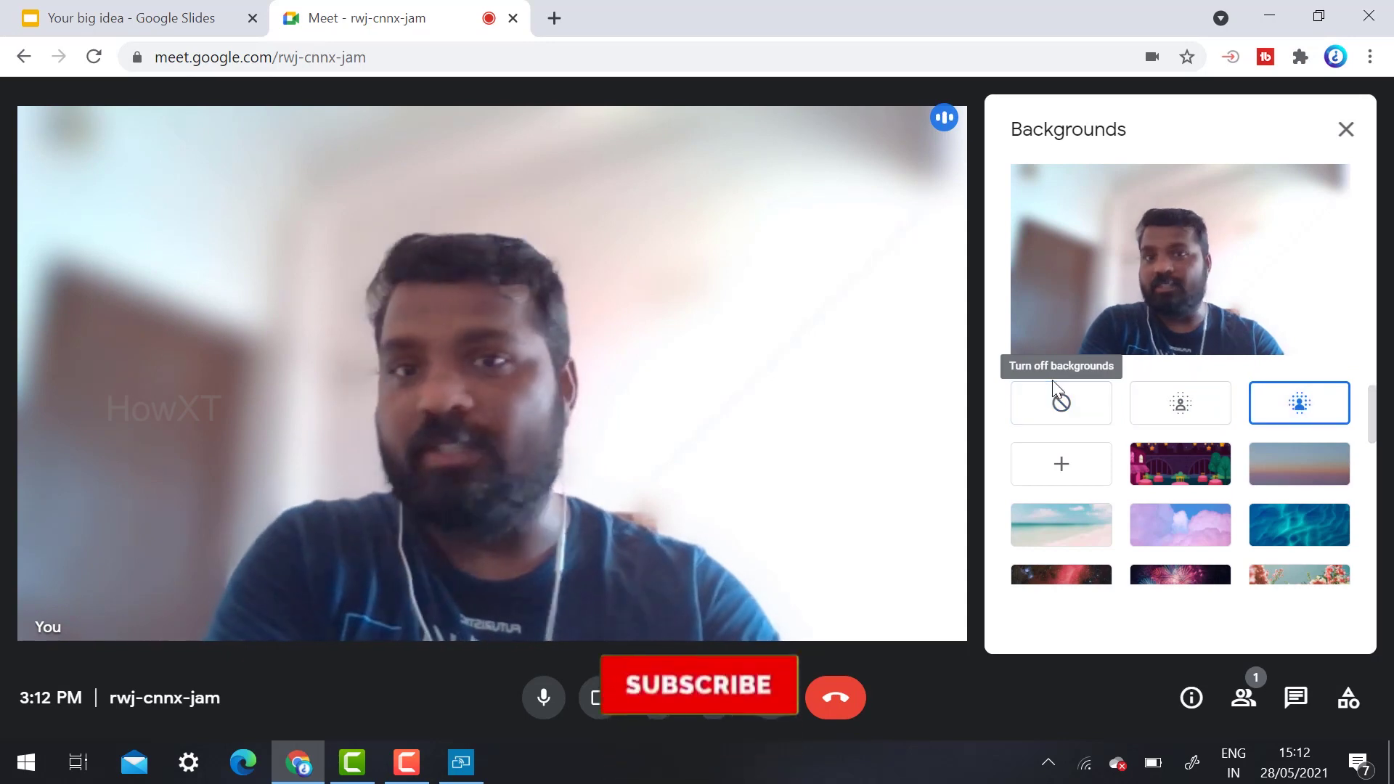
{"action": "left_click", "coordinate": [1044, 421]}
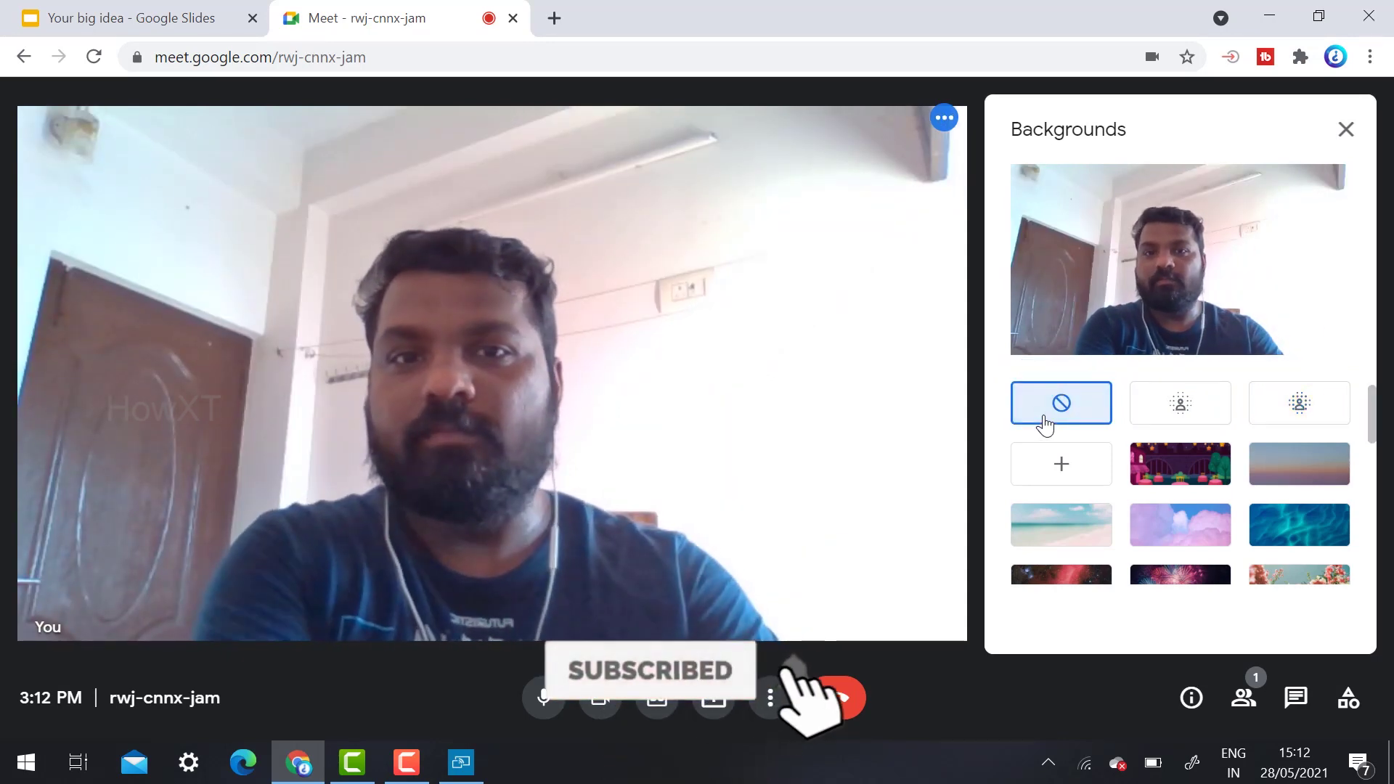
{"action": "scroll", "coordinate": [1056, 472], "scroll_direction": "down", "scroll_amount": 5}
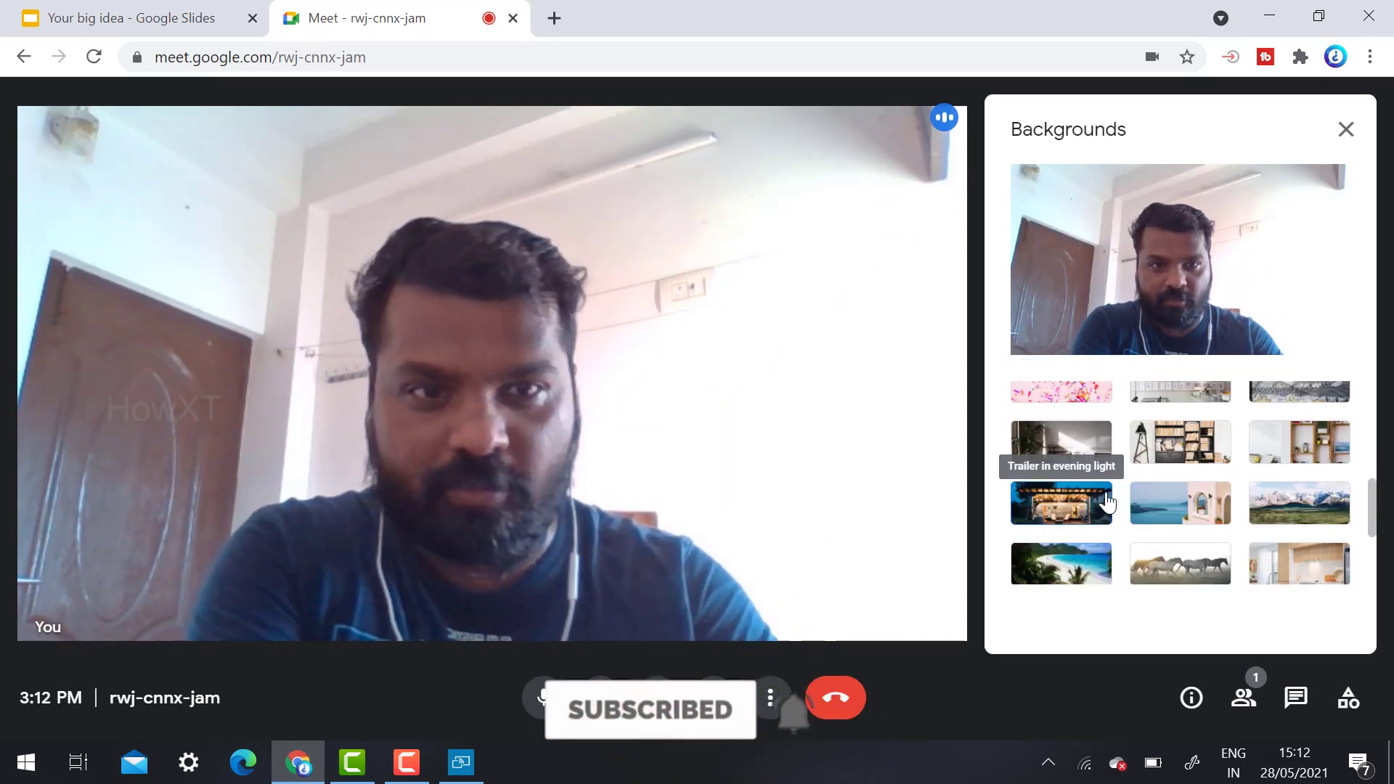
{"action": "left_click", "coordinate": [1164, 451]}
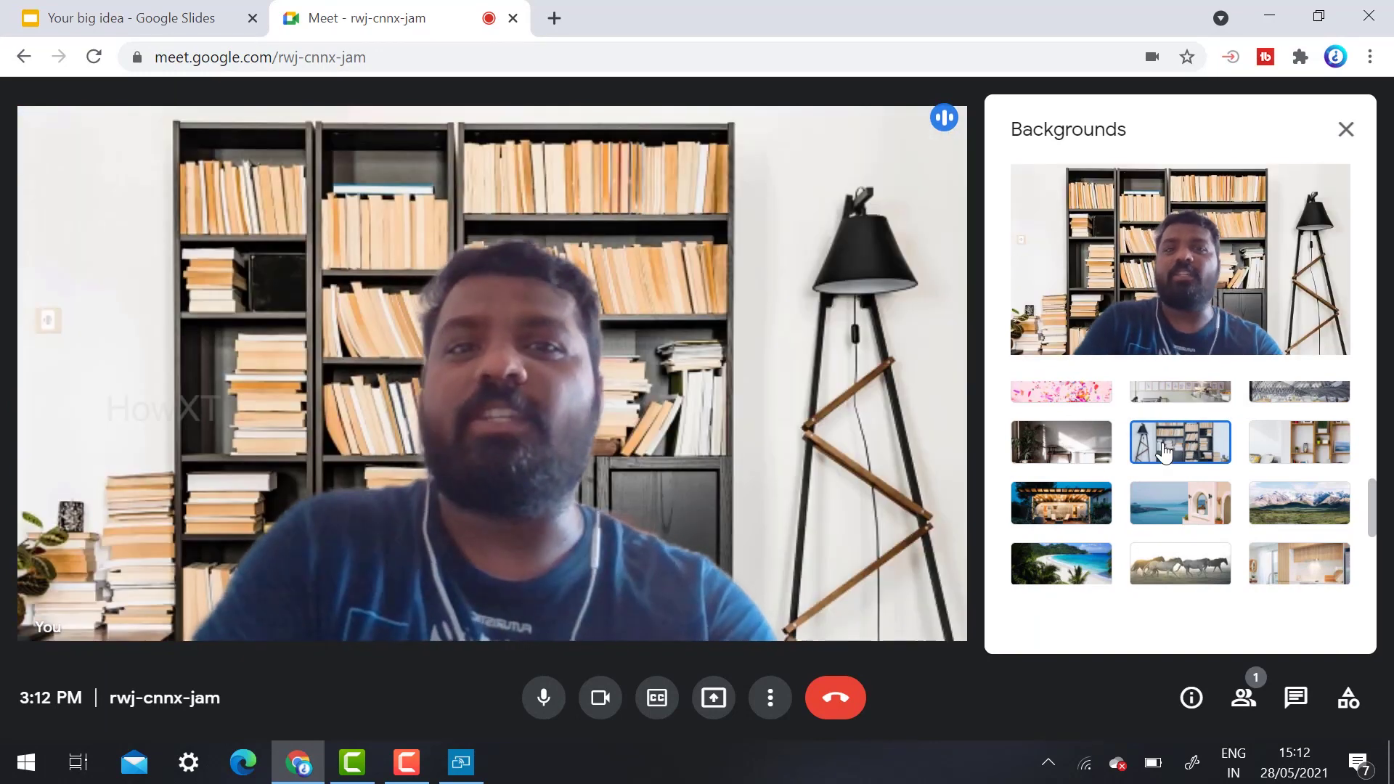
{"action": "left_click", "coordinate": [1345, 130]}
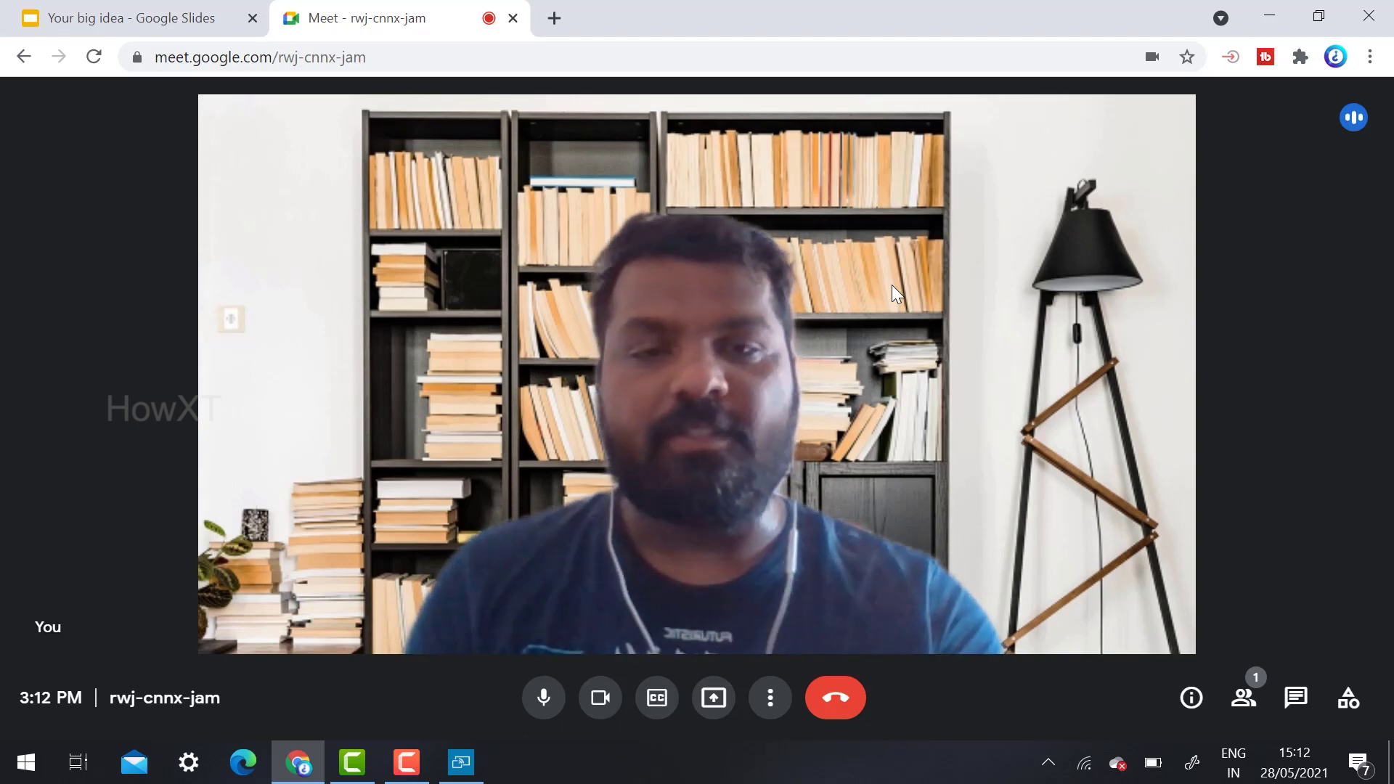
Present the 'Your big idea - Google Slides' tab with Share audio on, then return to Meet.
{"action": "left_click", "coordinate": [713, 697]}
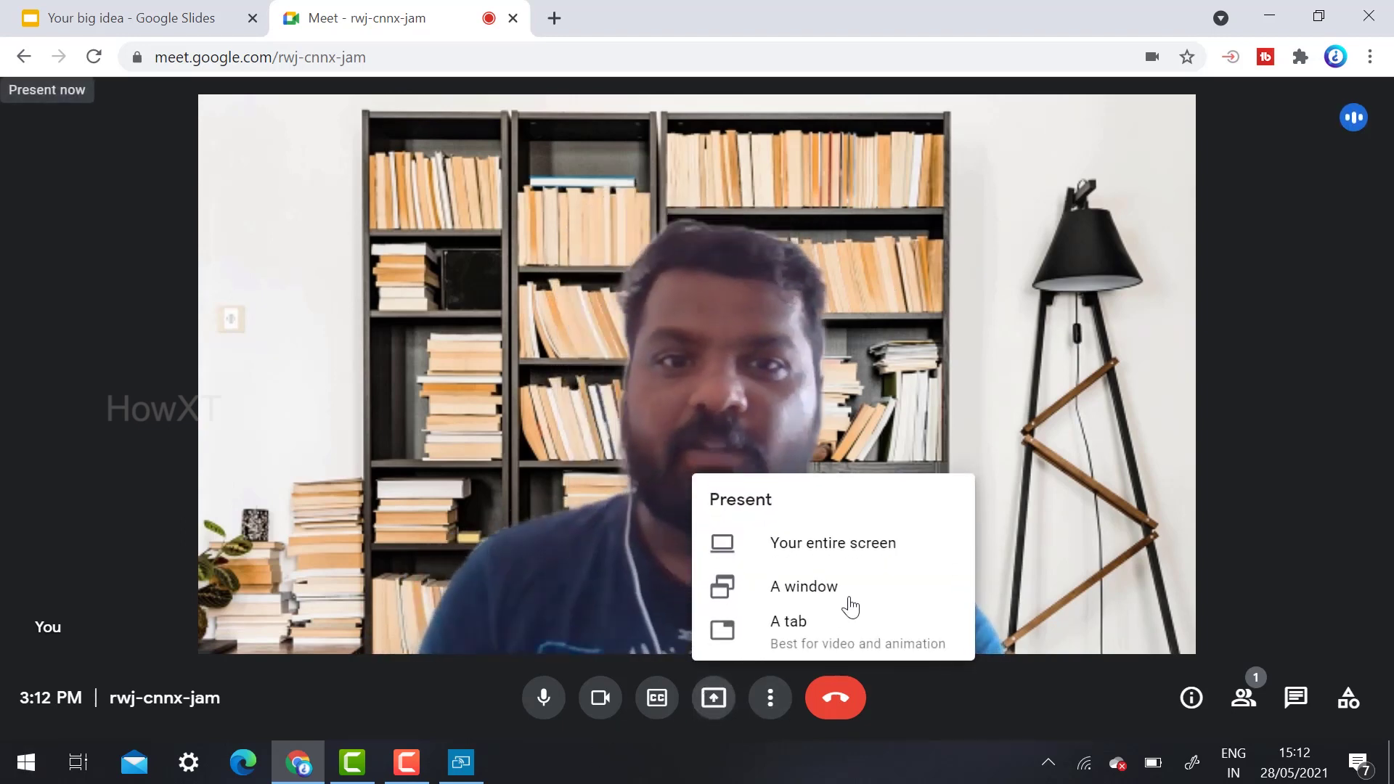
{"action": "left_click", "coordinate": [809, 630]}
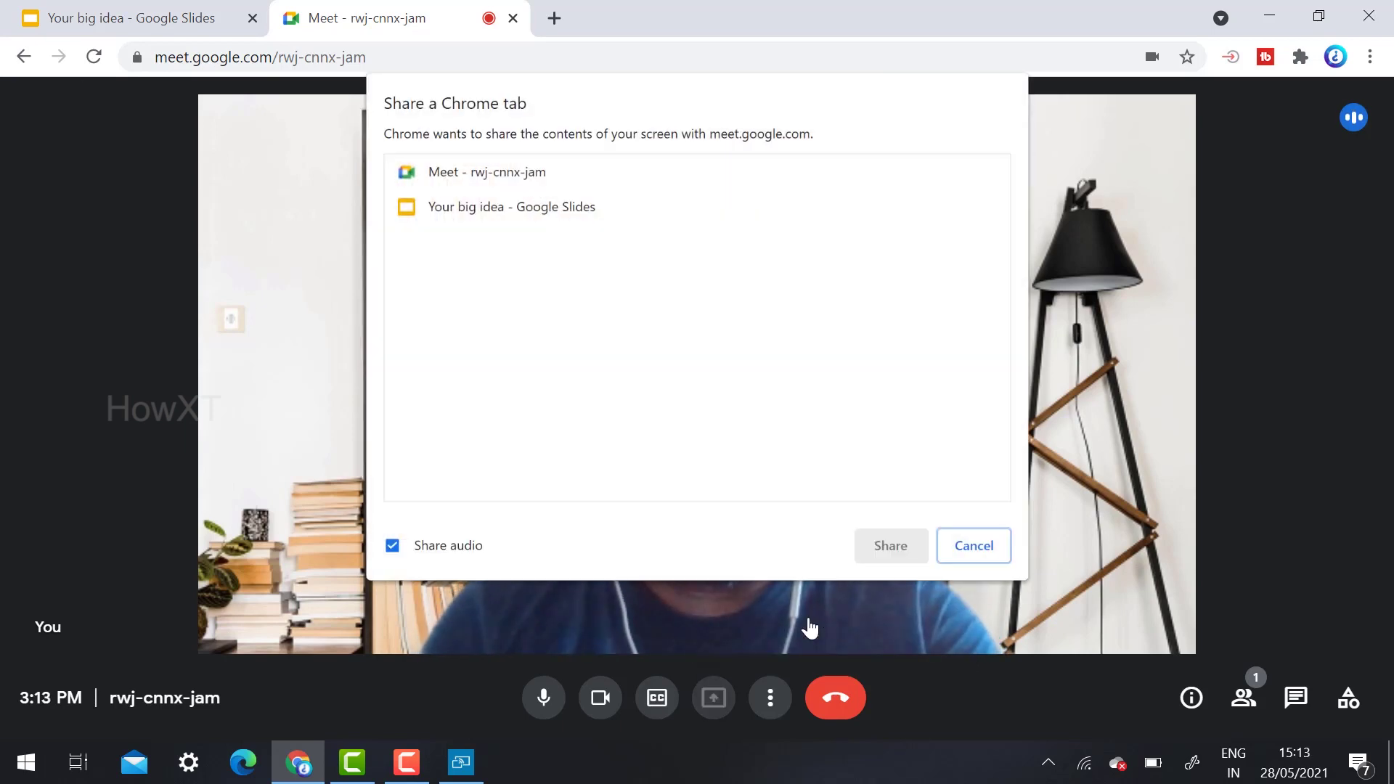
{"action": "left_click", "coordinate": [501, 207]}
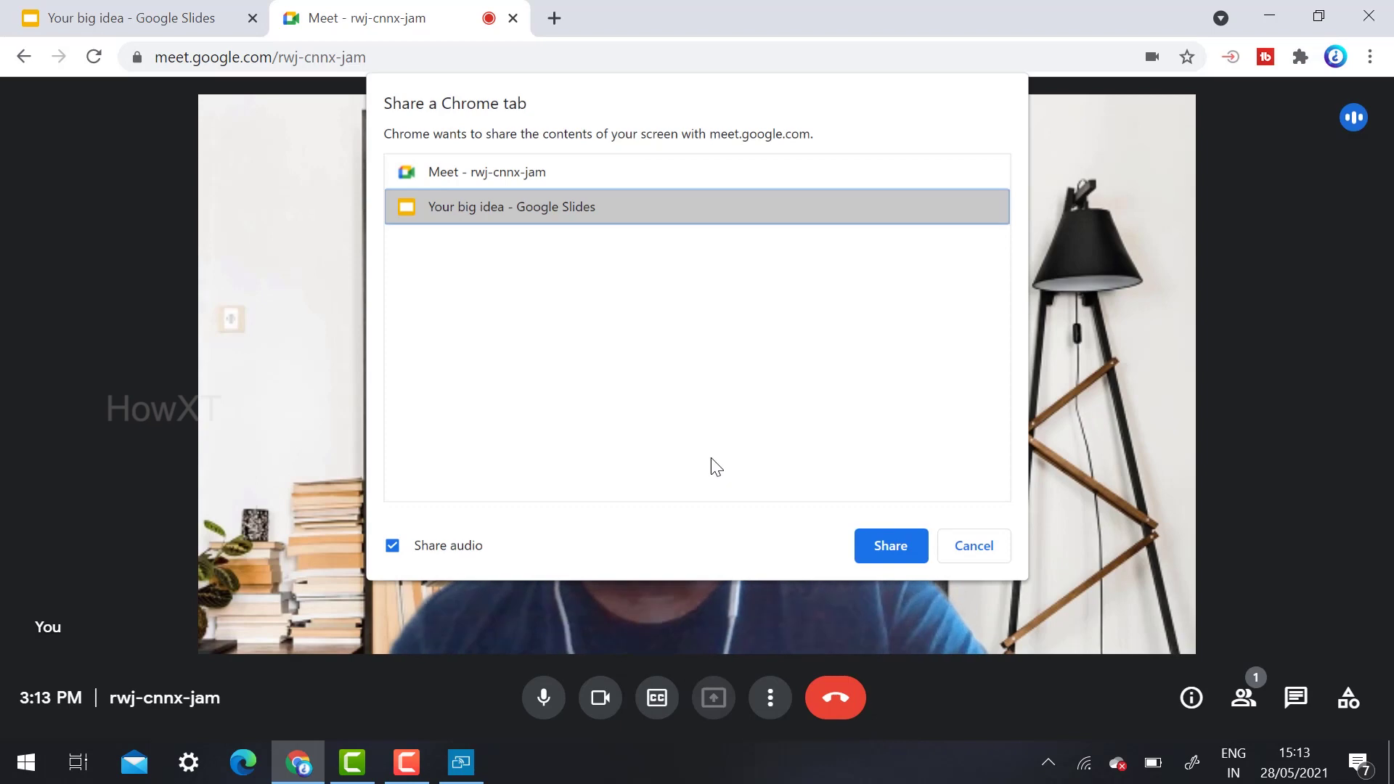
{"action": "left_click", "coordinate": [869, 541]}
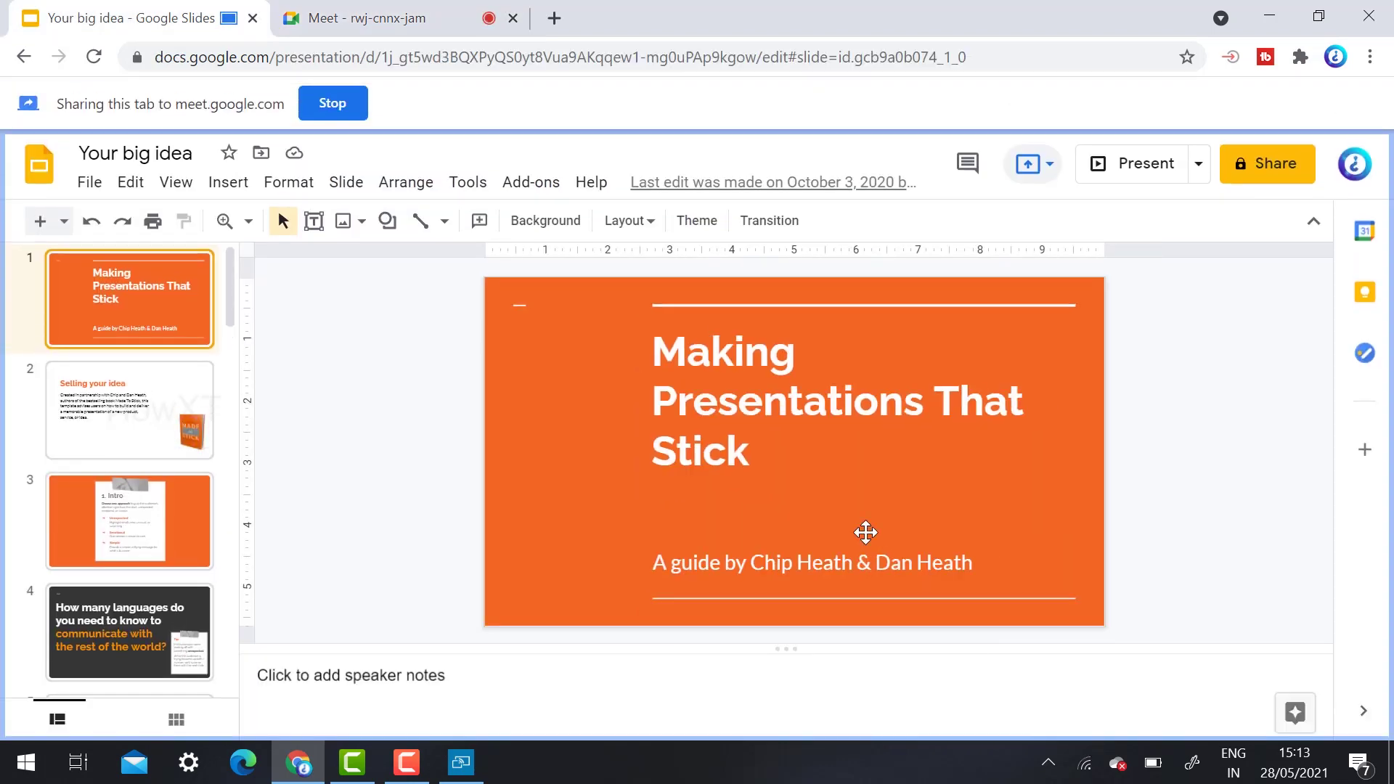
{"action": "left_click", "coordinate": [403, 16]}
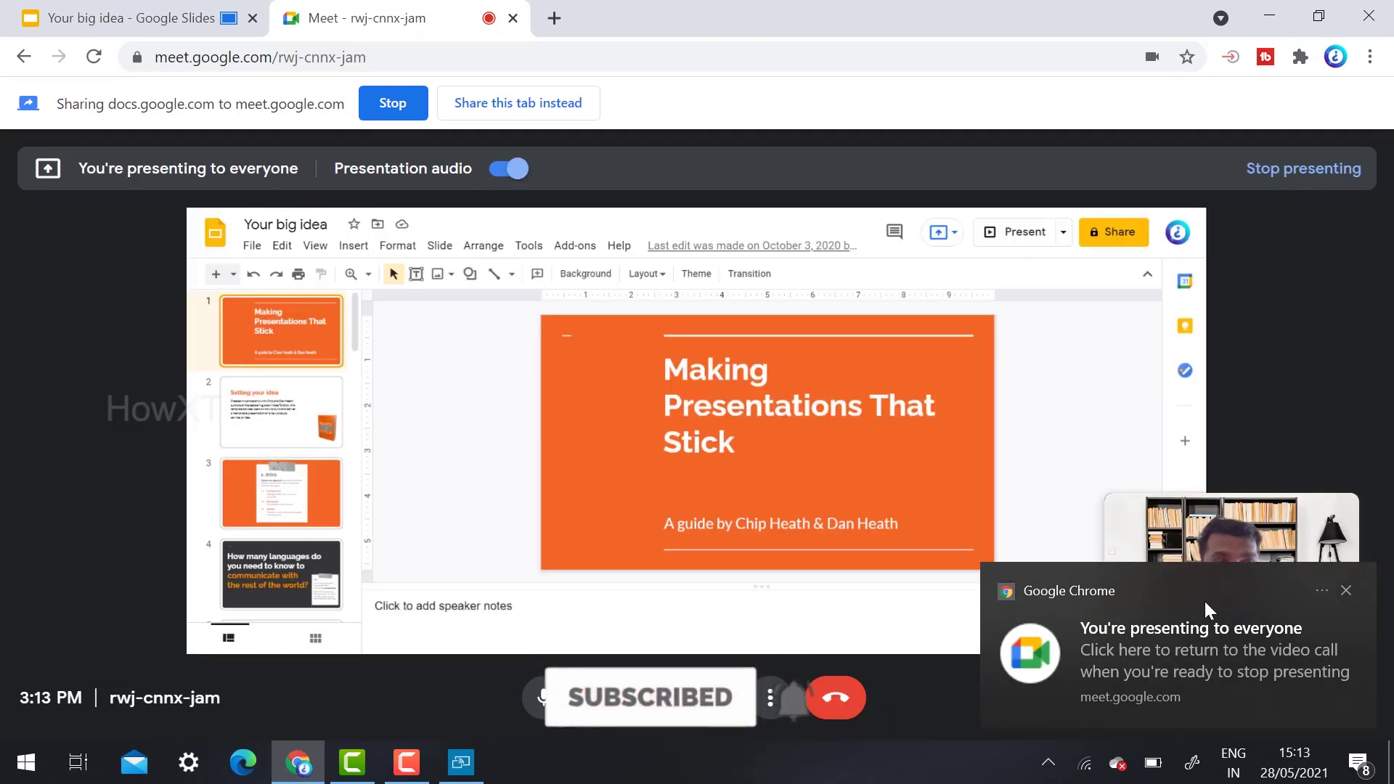
Dismiss the presenting notification and switch presentation audio off, then back on.
{"action": "left_click", "coordinate": [1346, 591]}
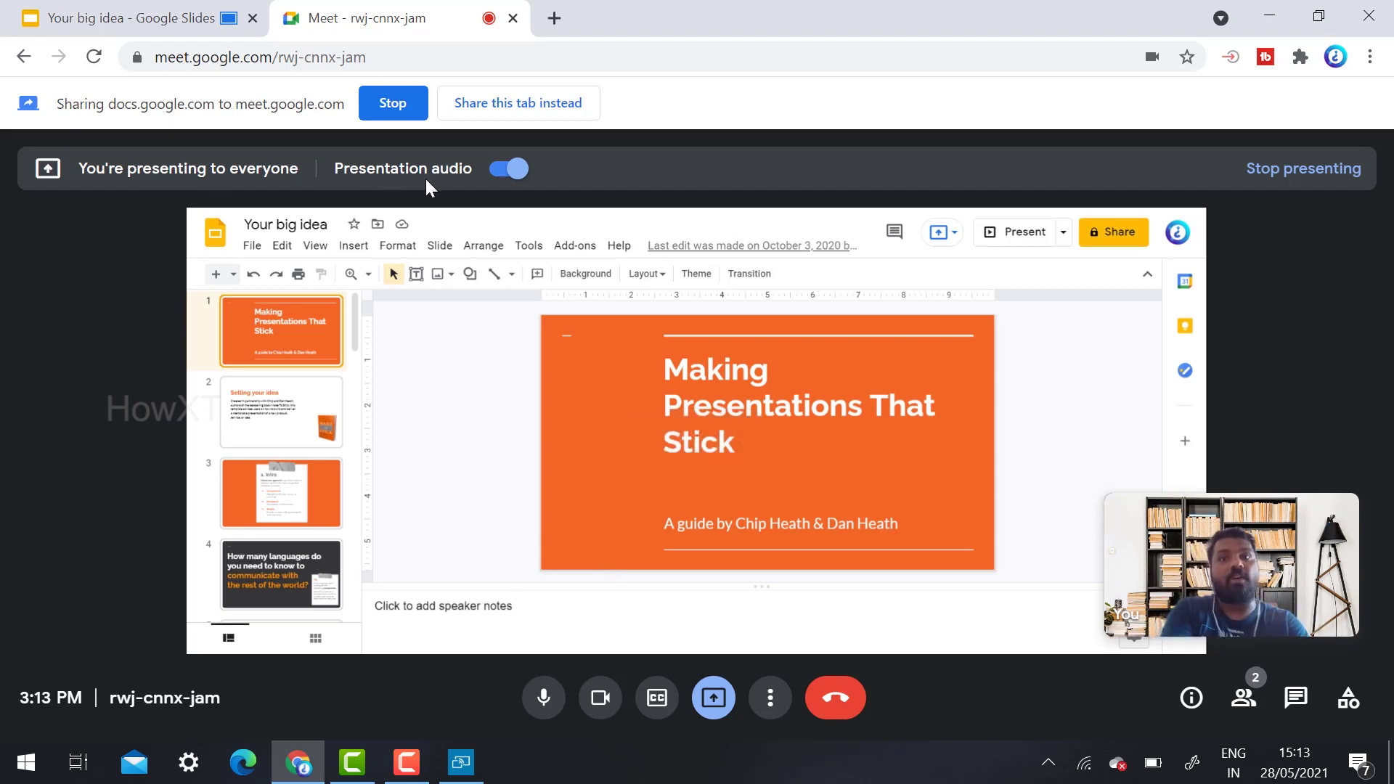
{"action": "left_click", "coordinate": [517, 169]}
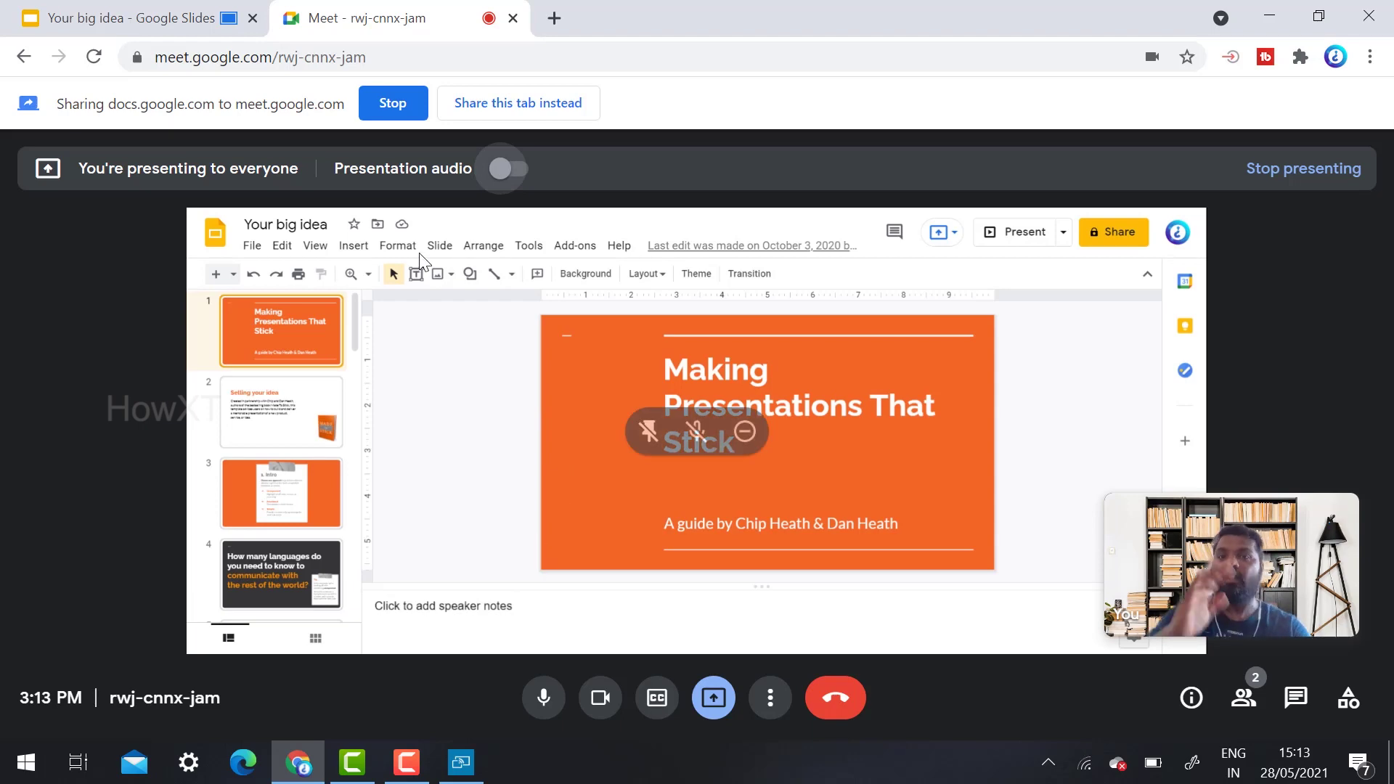
{"action": "left_click", "coordinate": [506, 170]}
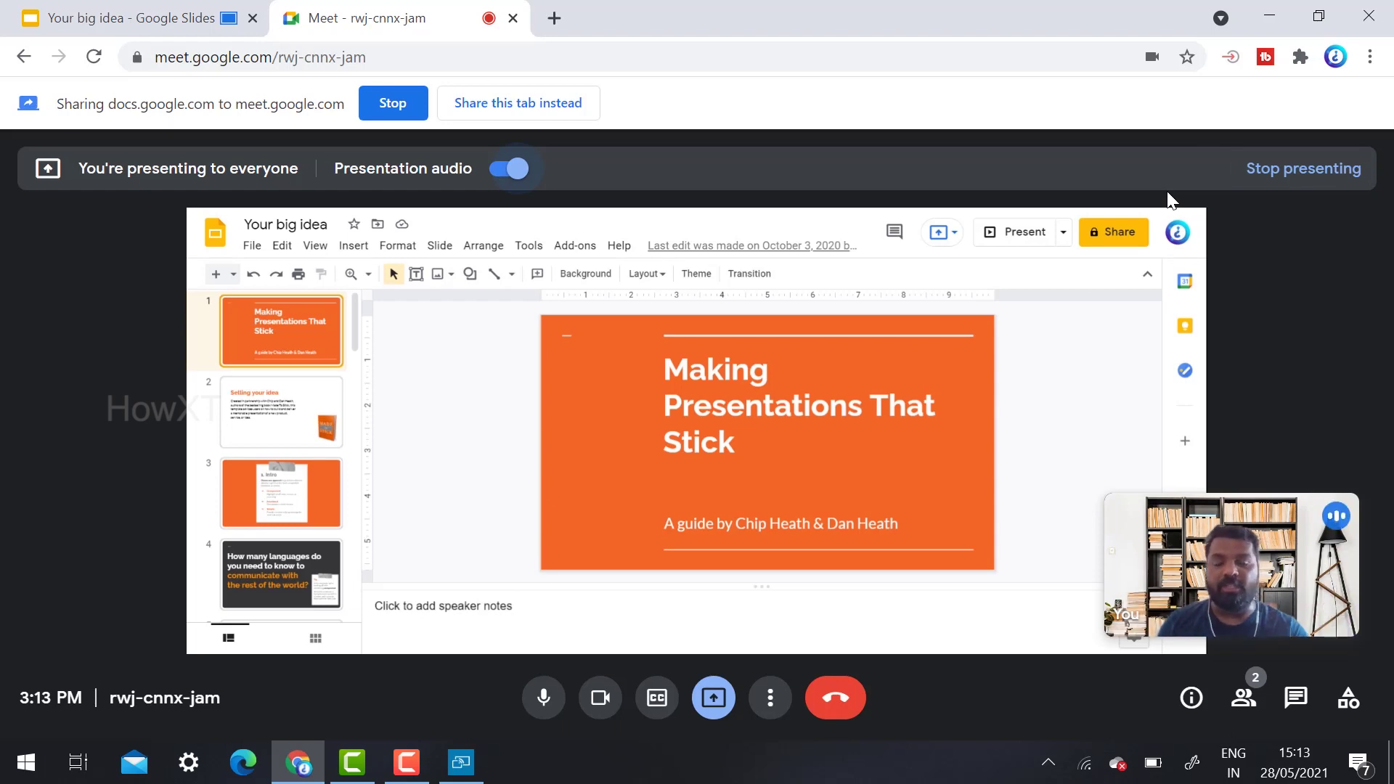
{"action": "left_click", "coordinate": [771, 698]}
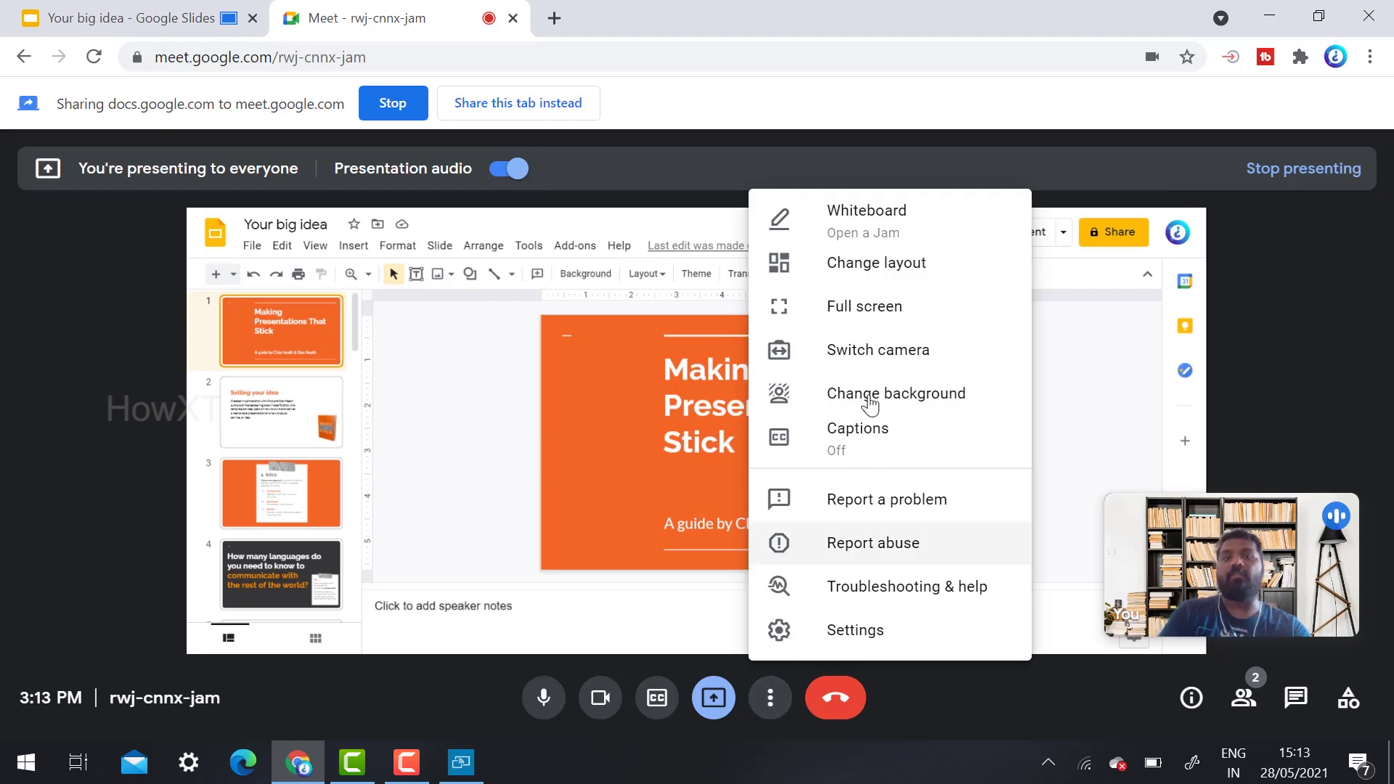
{"action": "left_click", "coordinate": [892, 305]}
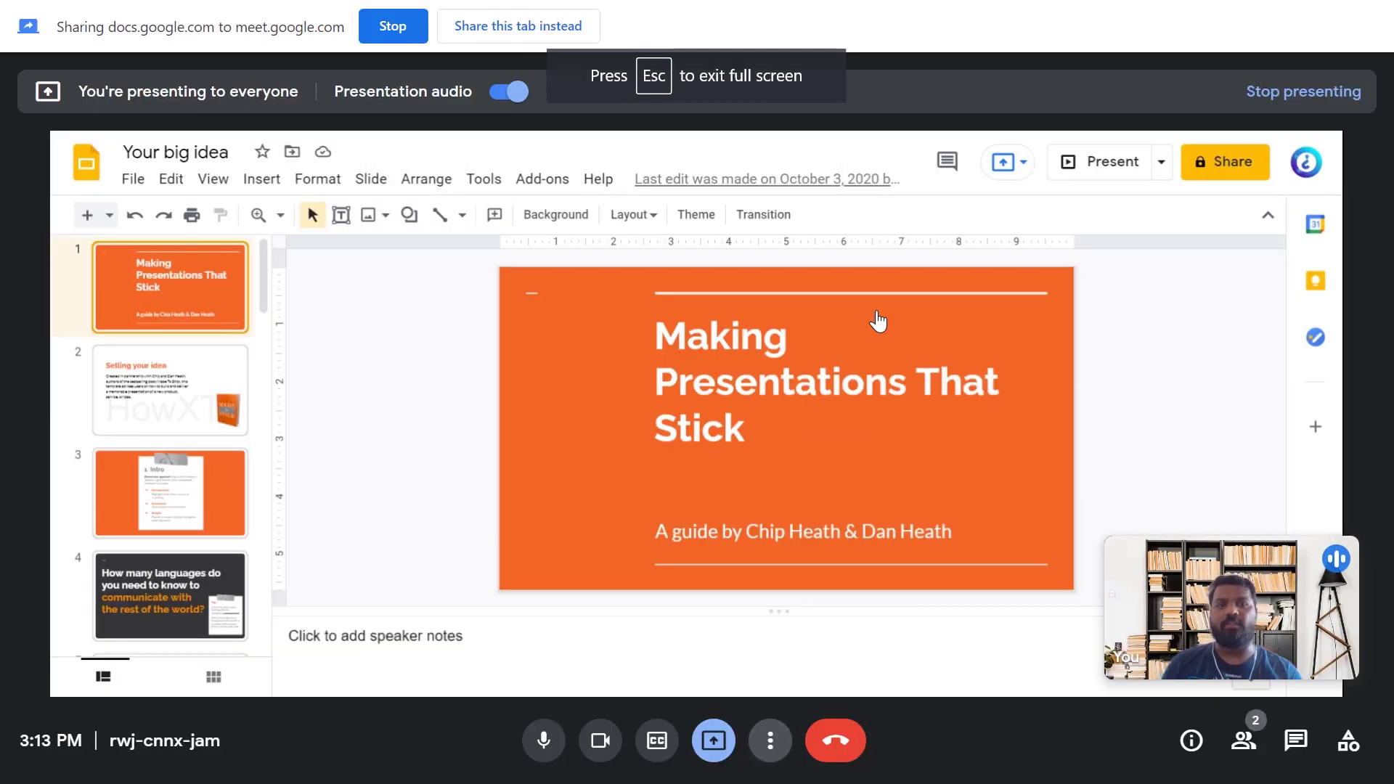
{"action": "key", "text": "Escape"}
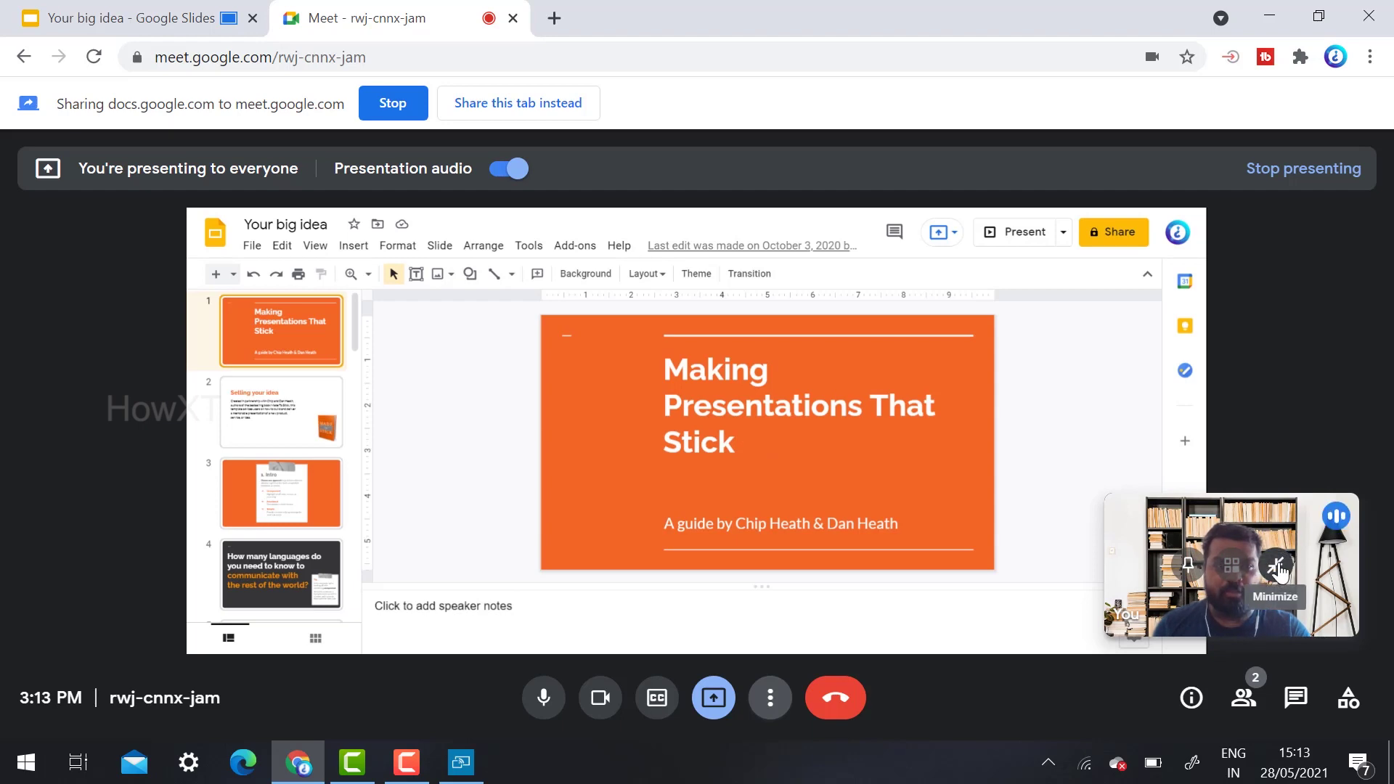
Minimize and re-expand the self-view, then place the video tile in the top-right corner.
{"action": "left_click", "coordinate": [1276, 567]}
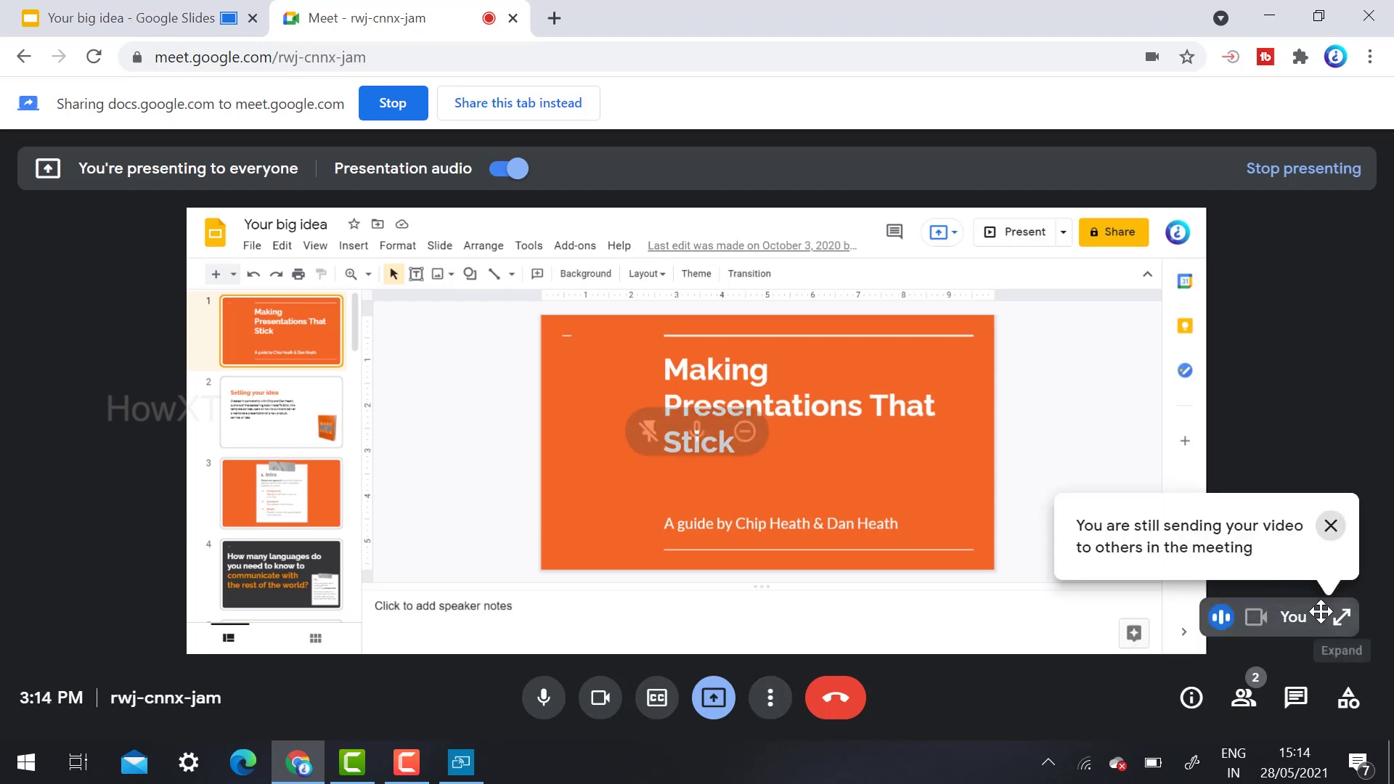
{"action": "left_click_drag", "start_coordinate": [1271, 618], "coordinate": [124, 271]}
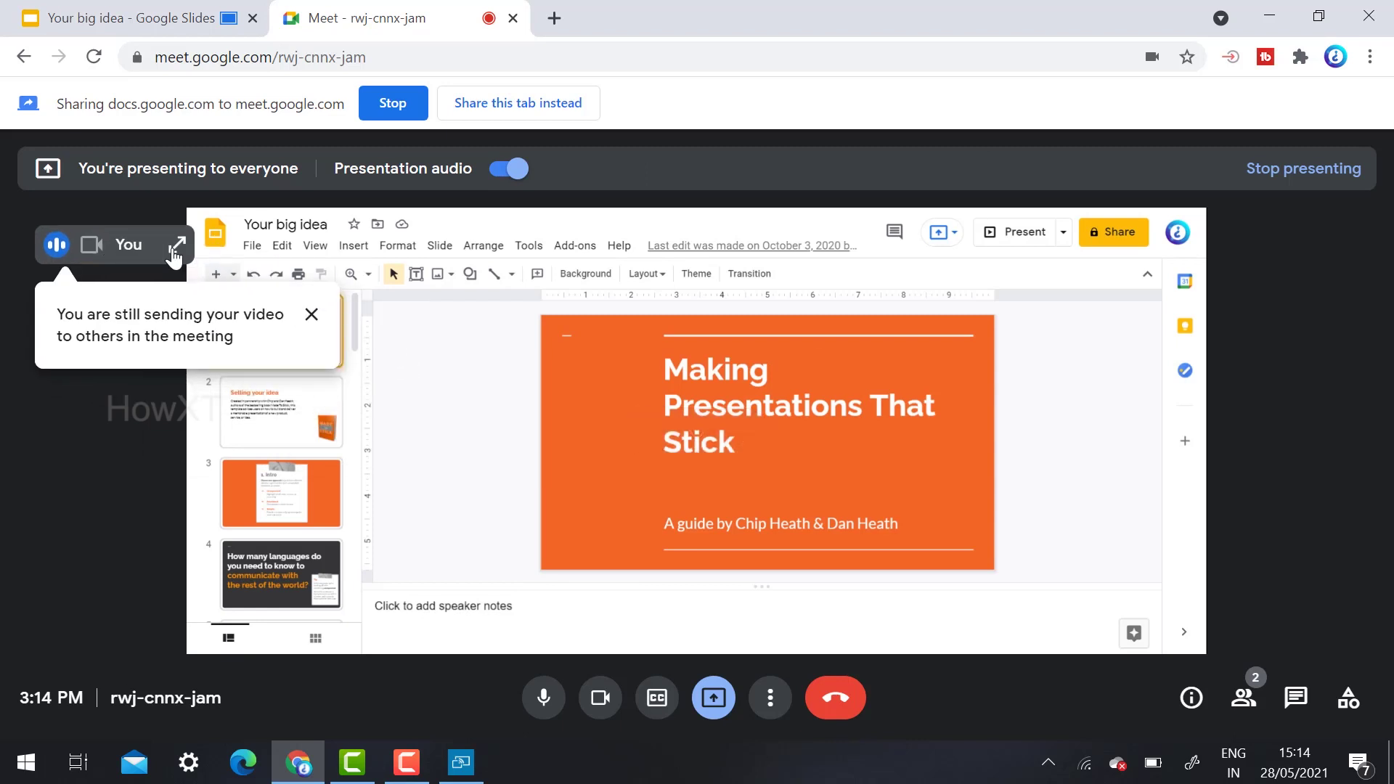
{"action": "left_click", "coordinate": [176, 245]}
{"action": "left_click_drag", "start_coordinate": [133, 254], "coordinate": [1023, 318]}
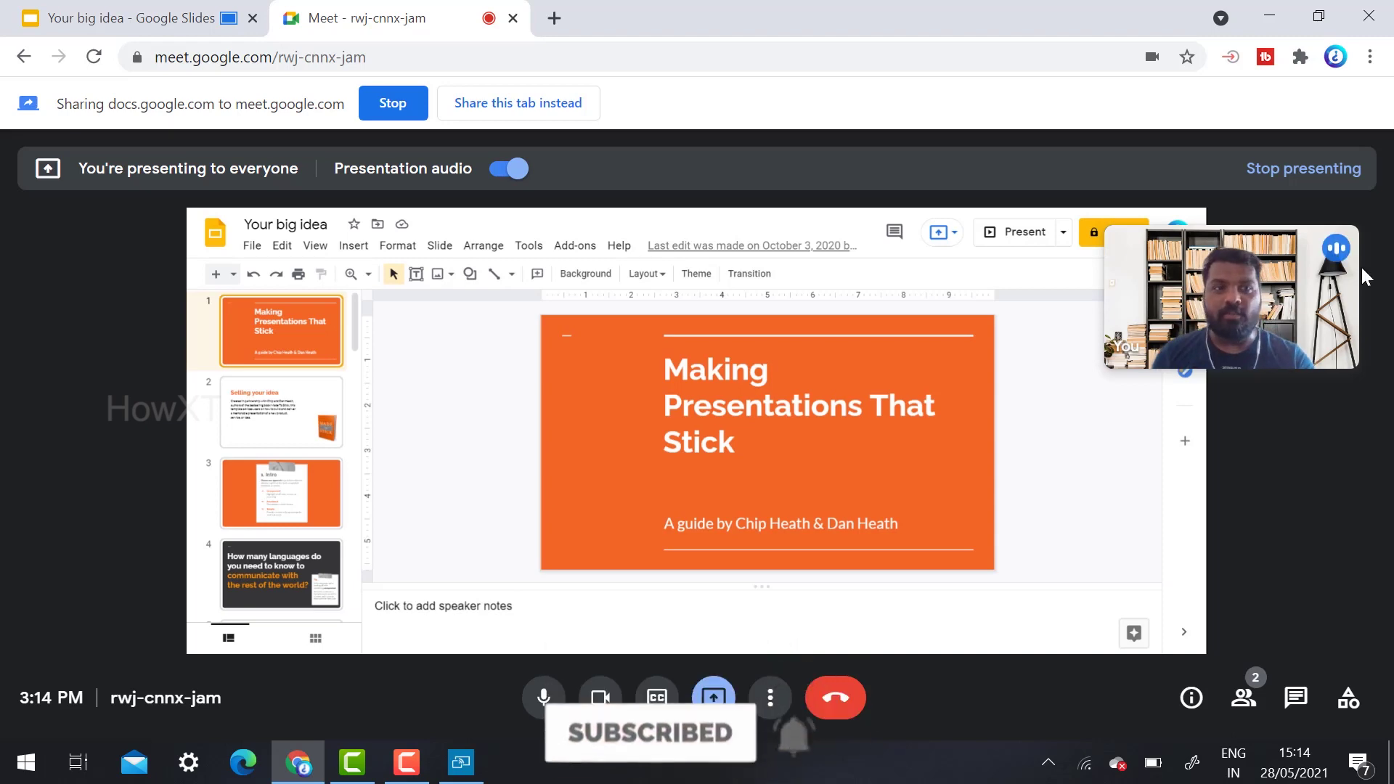
{"action": "left_click_drag", "start_coordinate": [1231, 297], "coordinate": [697, 384]}
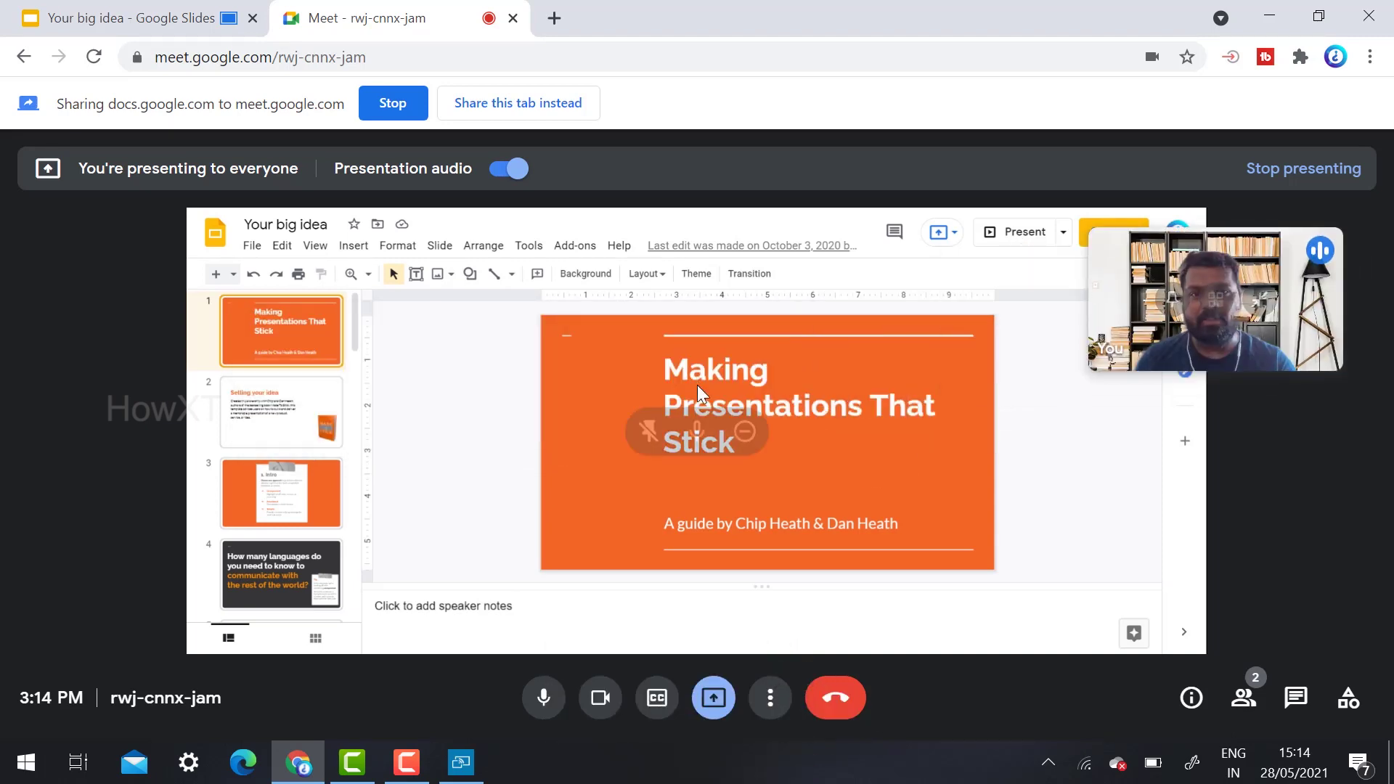
Pin and unpin the self-view, then minimize it into a You bar at the top right.
{"action": "left_click", "coordinate": [1191, 316]}
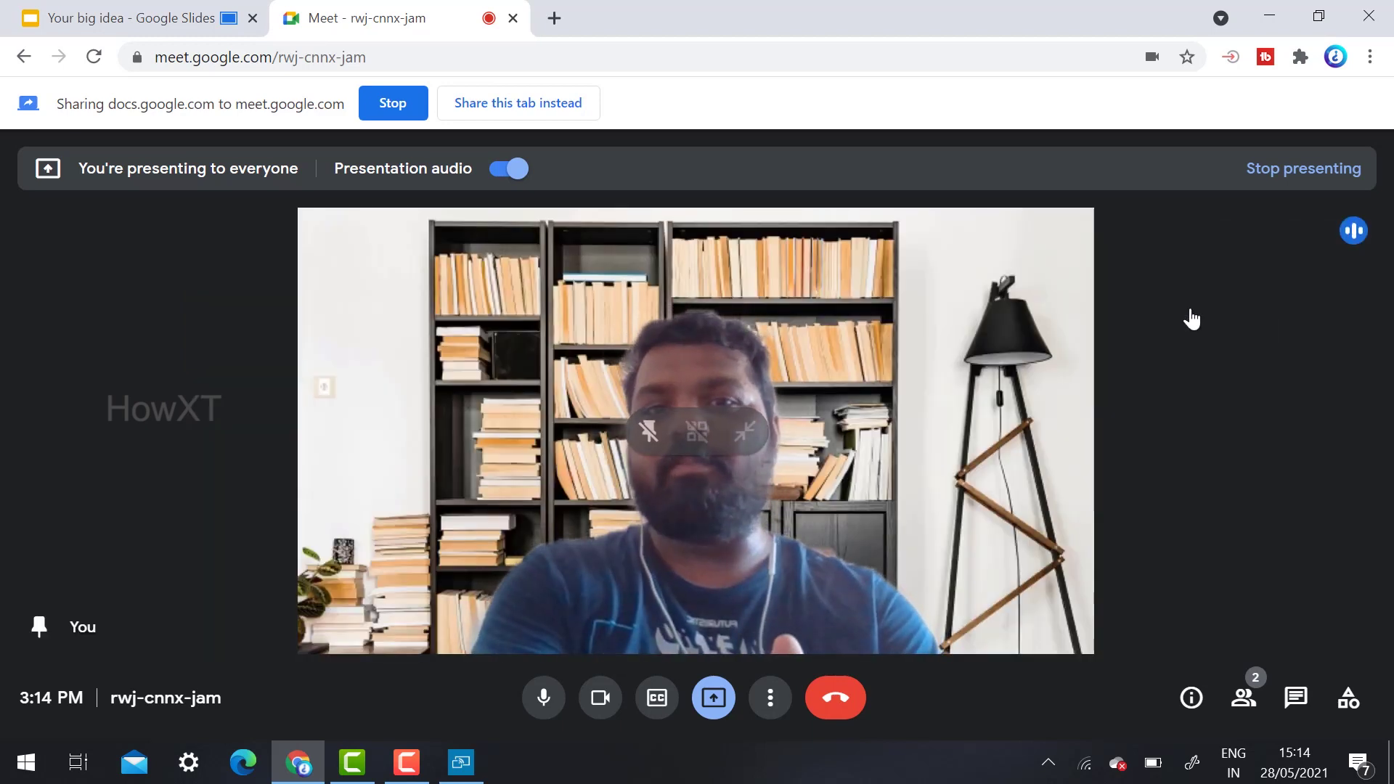
{"action": "left_click", "coordinate": [648, 433]}
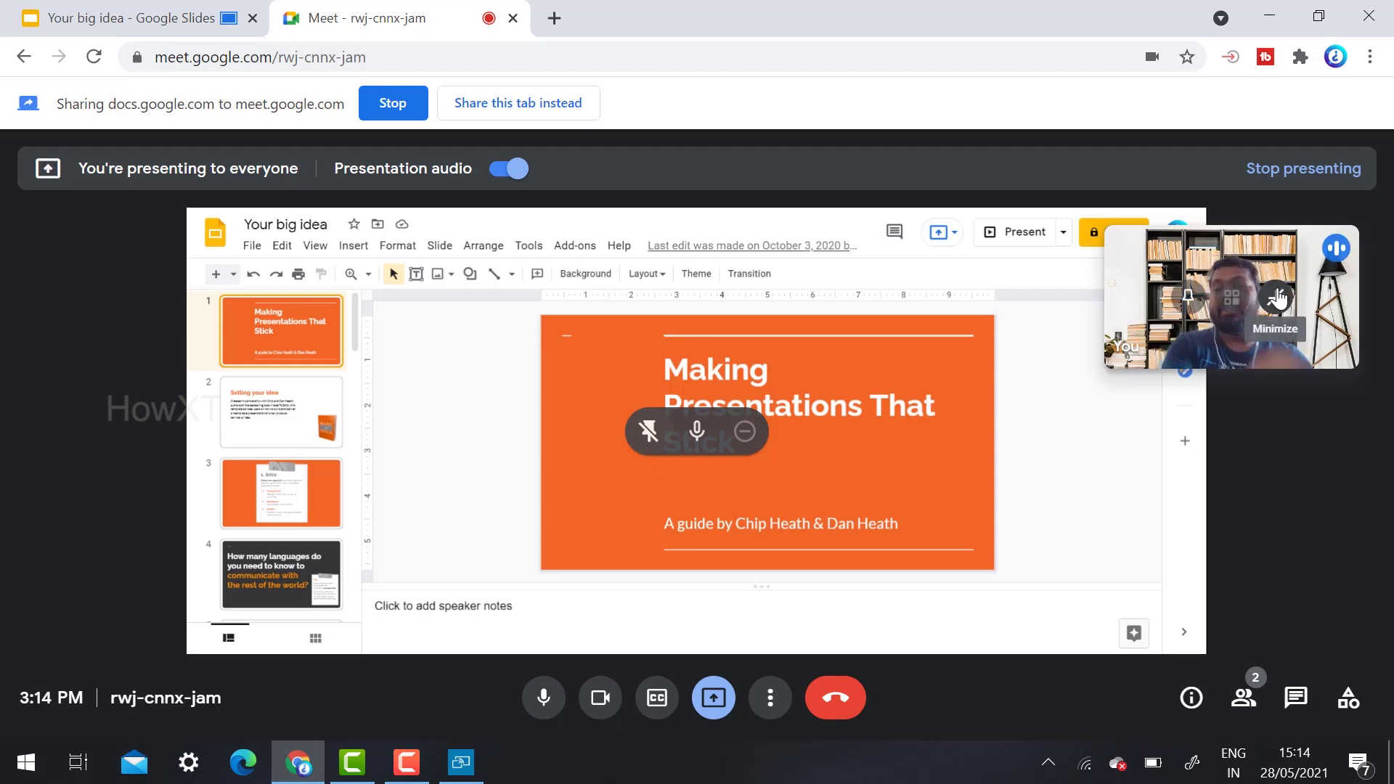
{"action": "left_click", "coordinate": [1278, 298]}
{"action": "left_click_drag", "start_coordinate": [1280, 228], "coordinate": [1282, 308]}
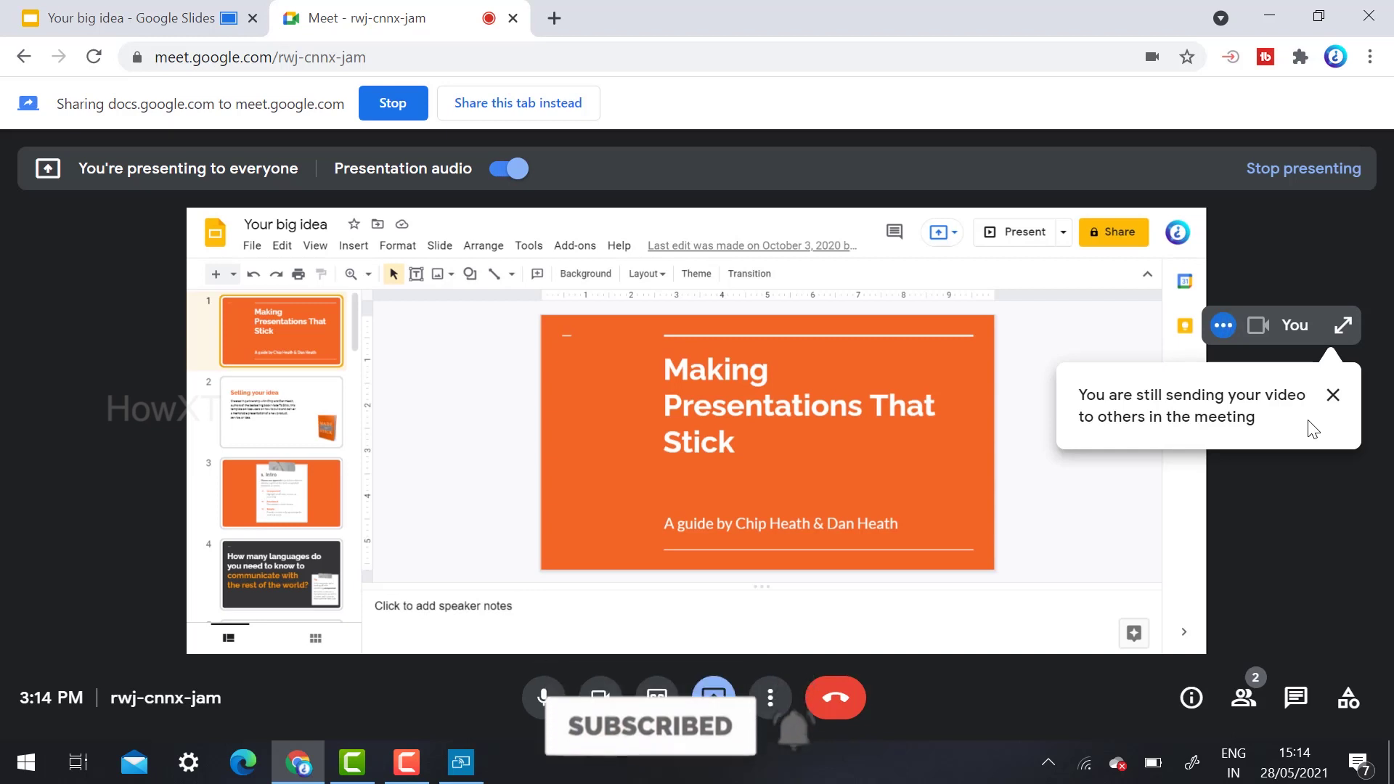
{"action": "left_click_drag", "start_coordinate": [1313, 311], "coordinate": [1194, 368]}
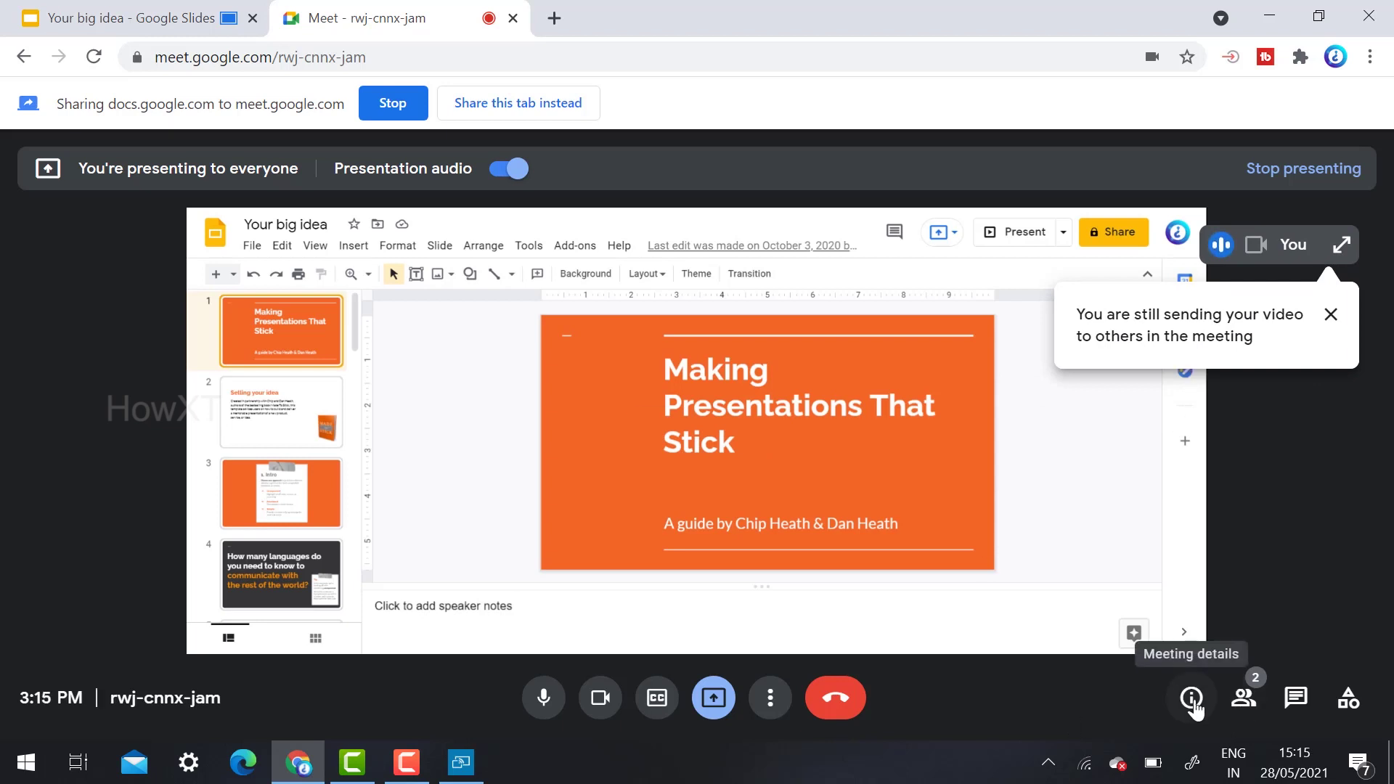
{"action": "left_click", "coordinate": [1191, 699]}
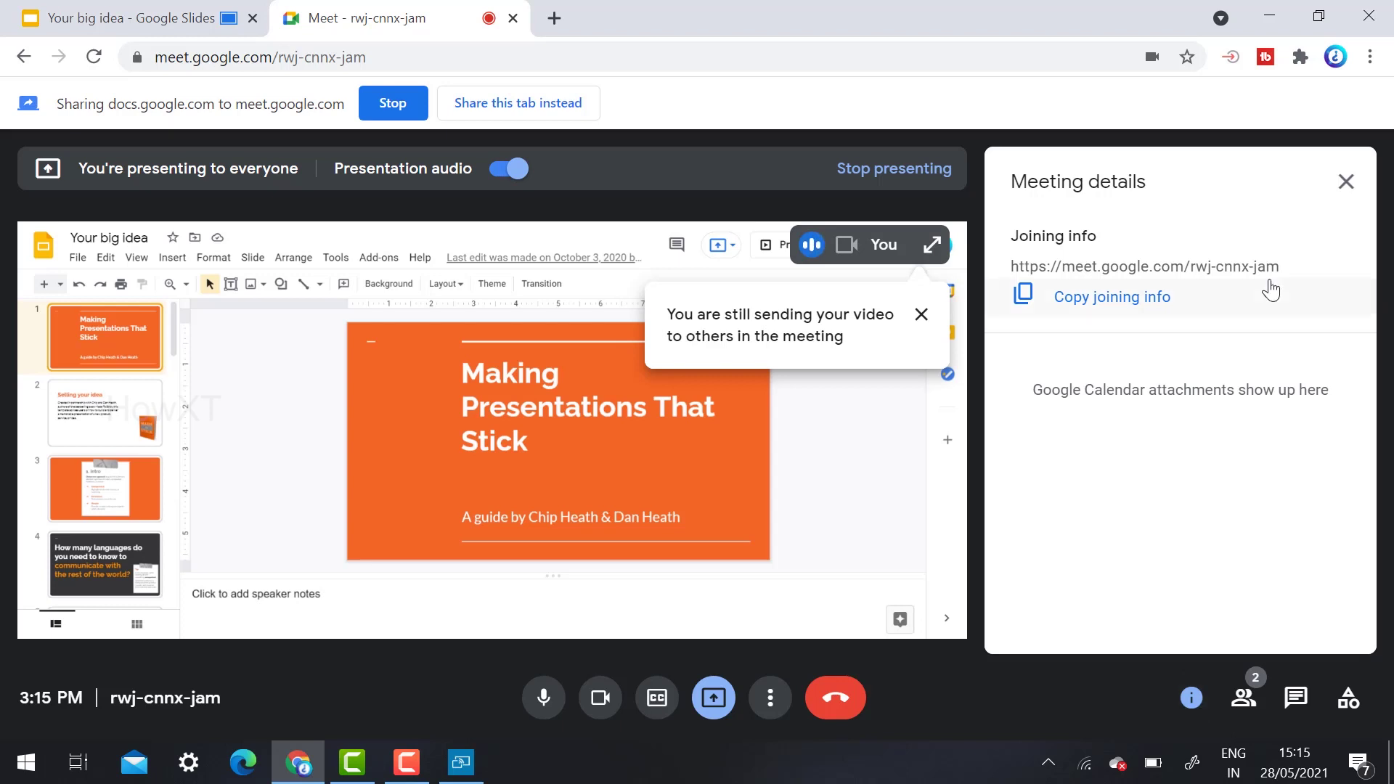
{"action": "left_click", "coordinate": [1345, 180]}
{"action": "left_click", "coordinate": [1249, 704]}
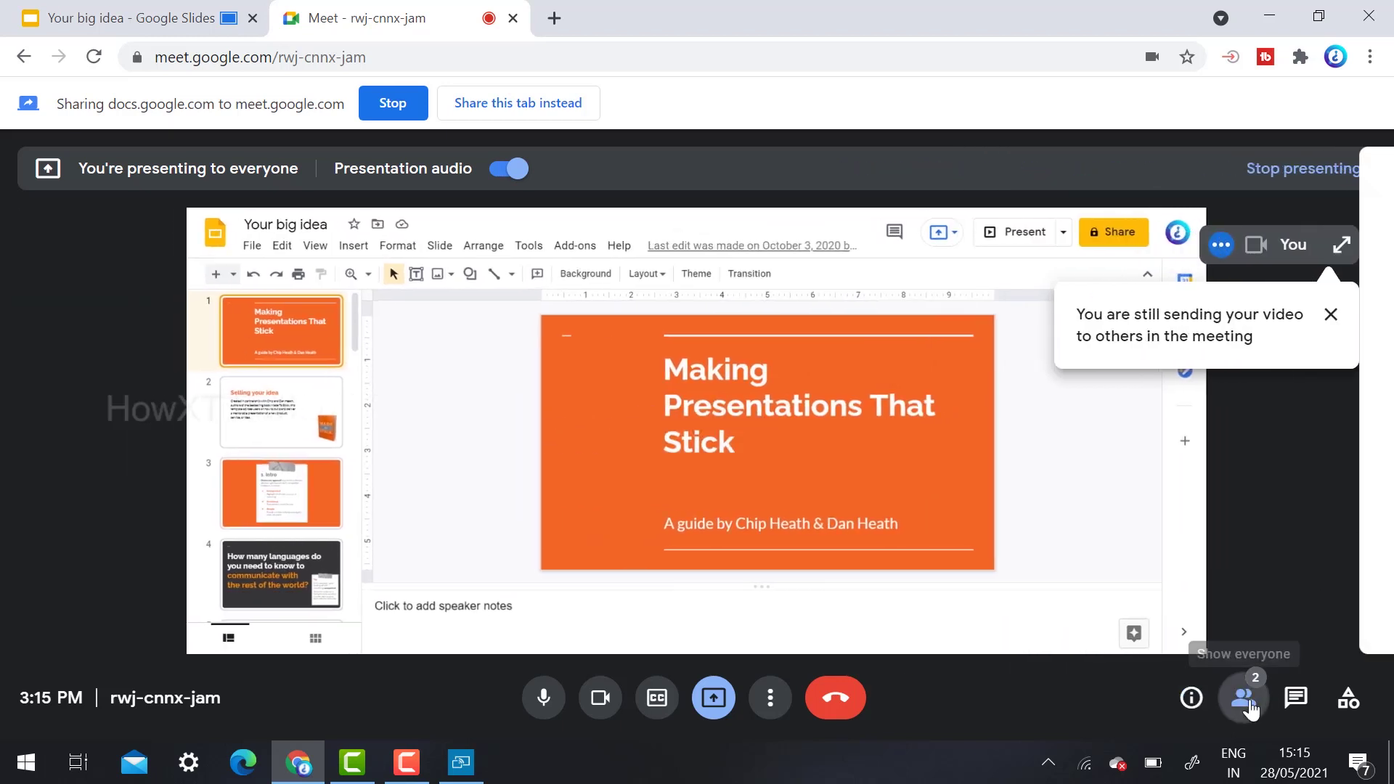
{"action": "left_click", "coordinate": [1071, 247]}
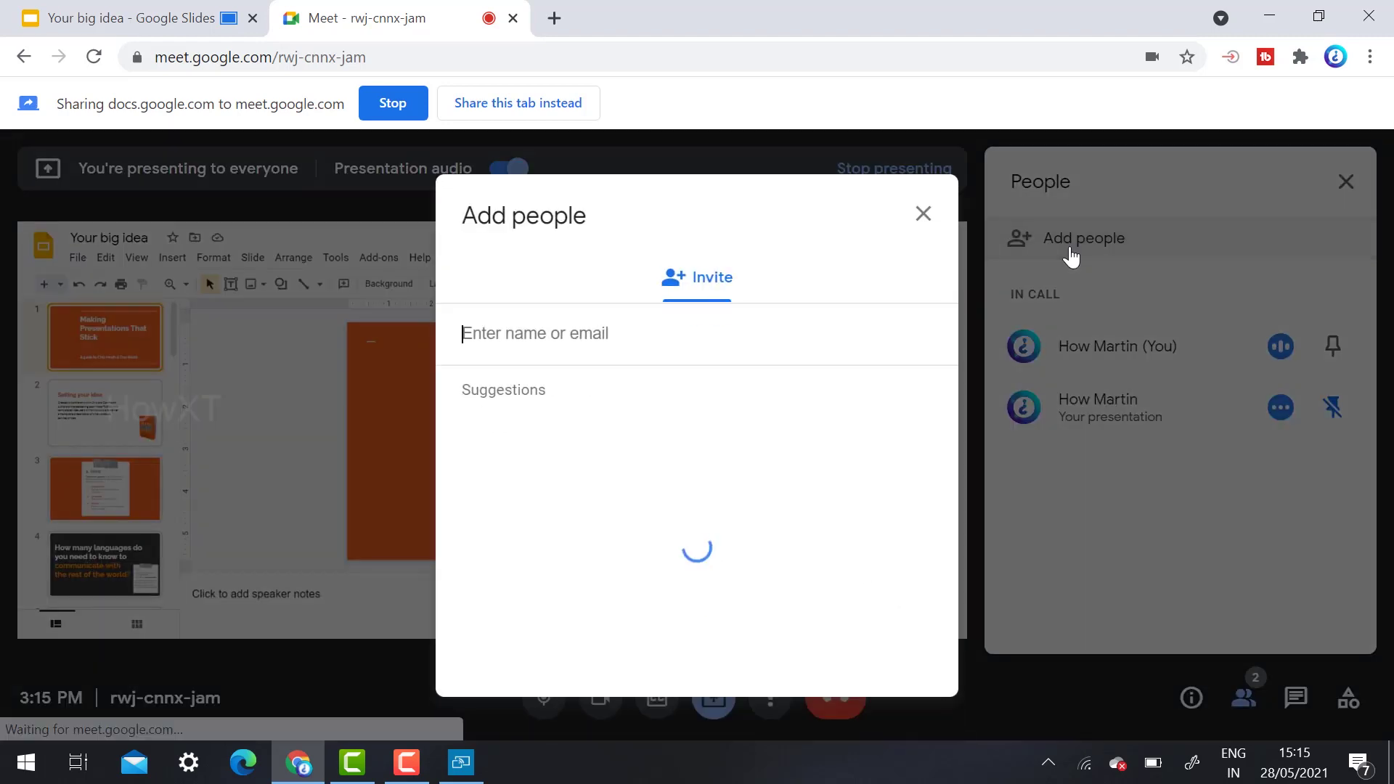
{"action": "left_click", "coordinate": [920, 229]}
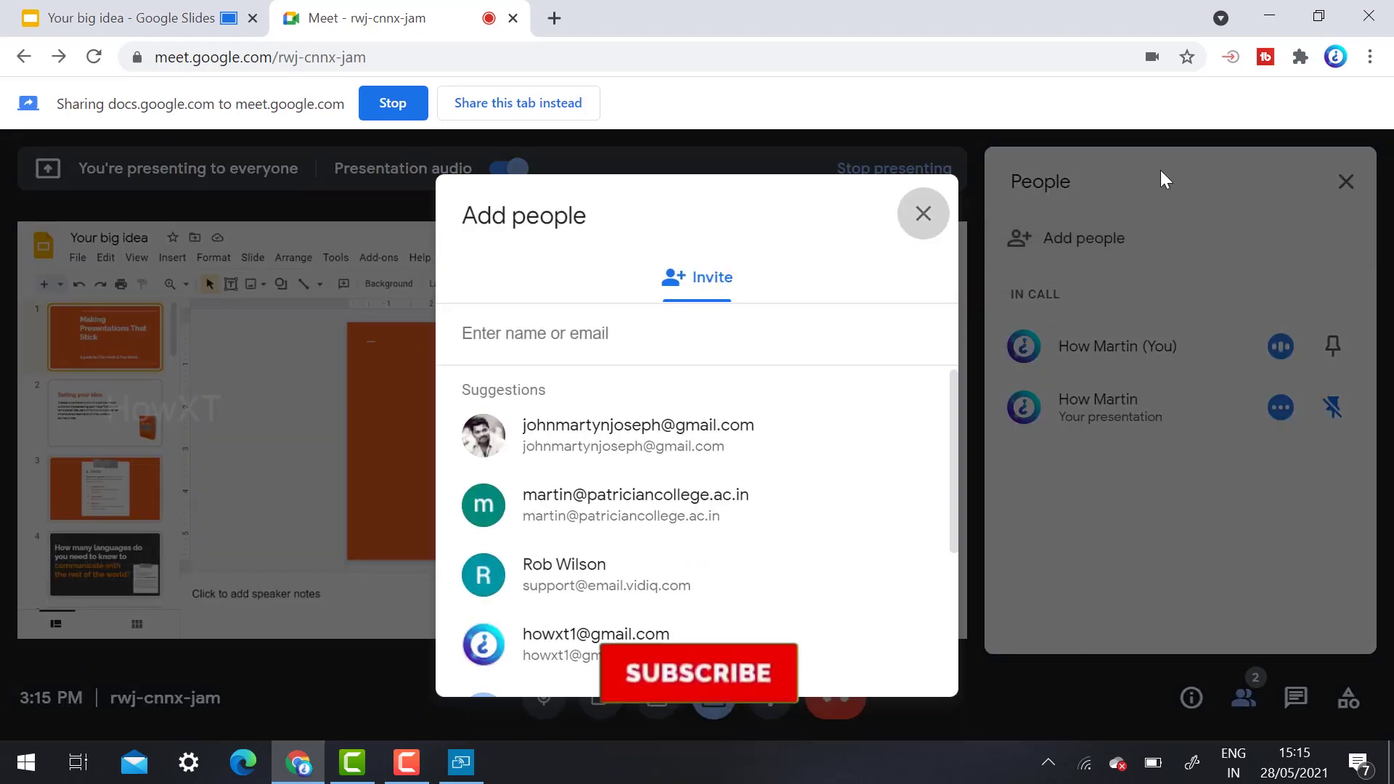
{"action": "left_click", "coordinate": [1345, 180]}
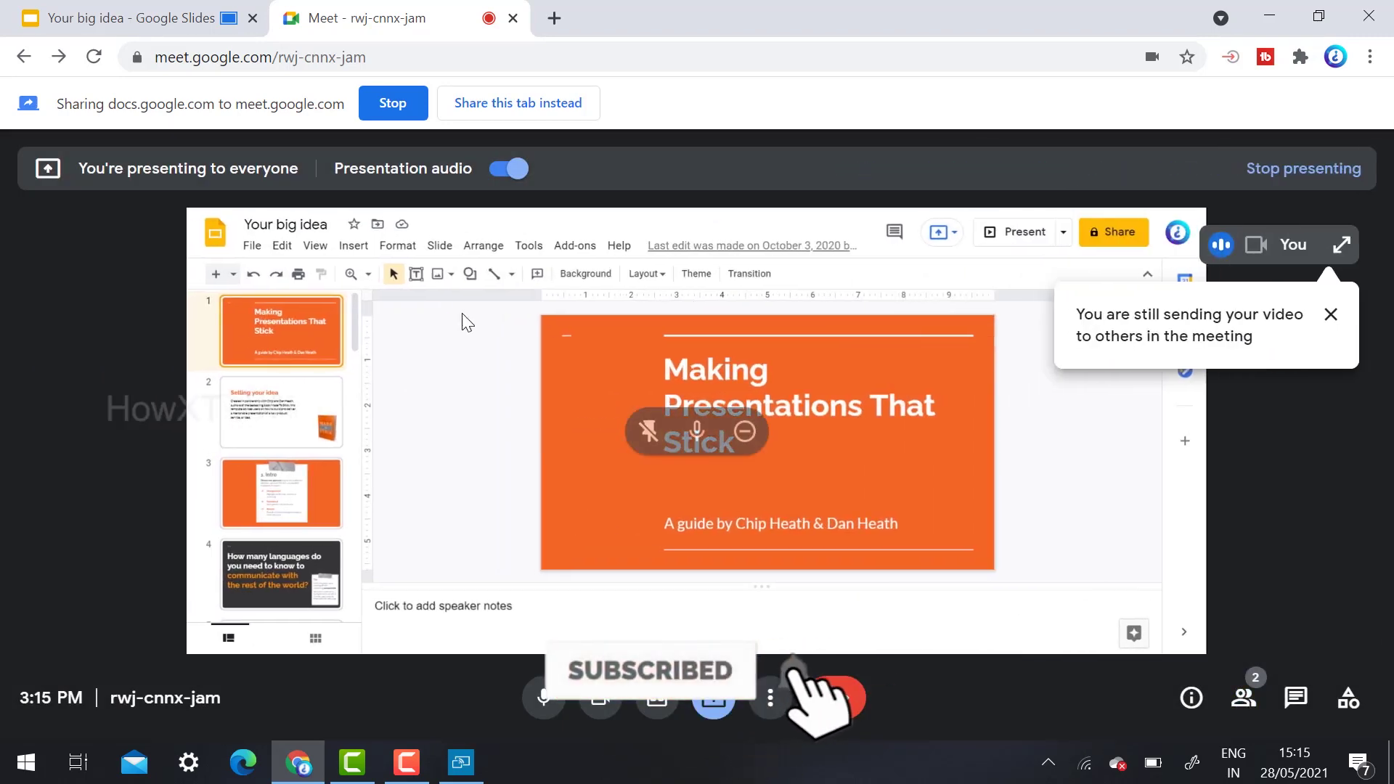